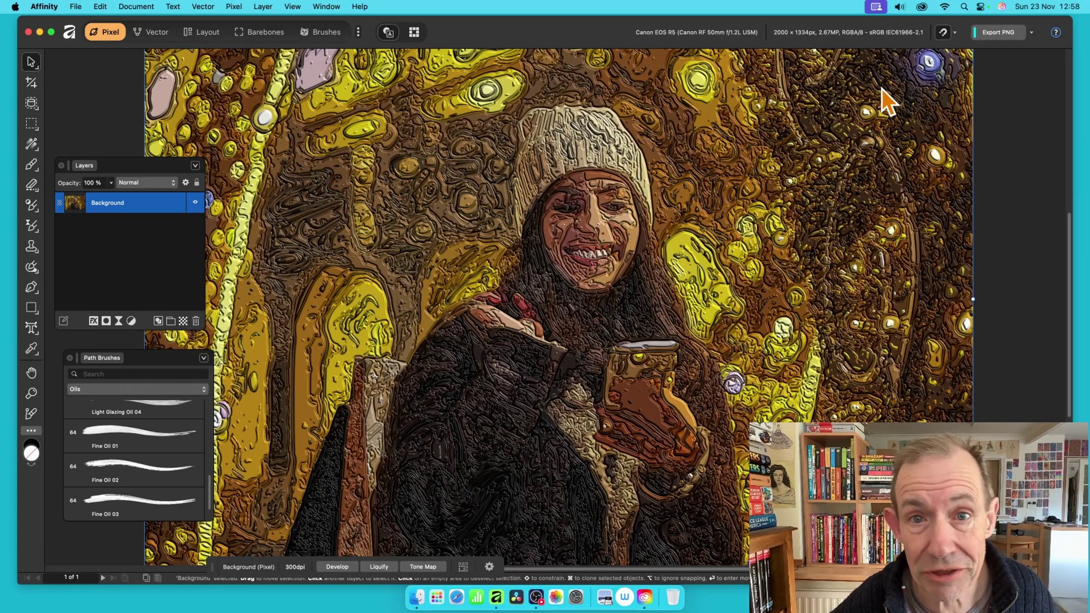
Undo the last artistic effect on the photo and duplicate the Background layer
key("super+z")
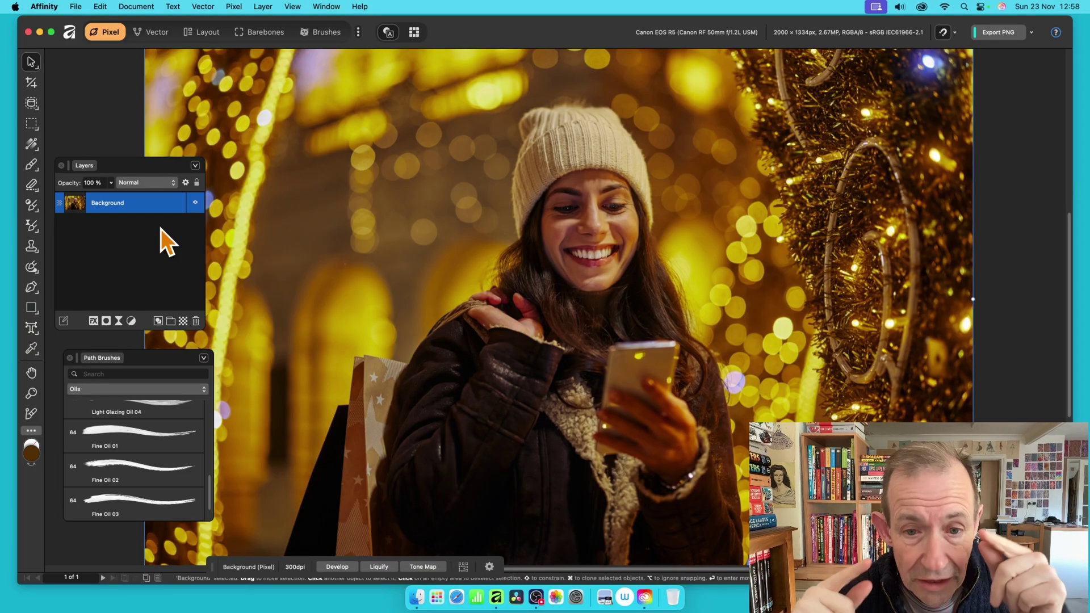
right_click(143, 205)
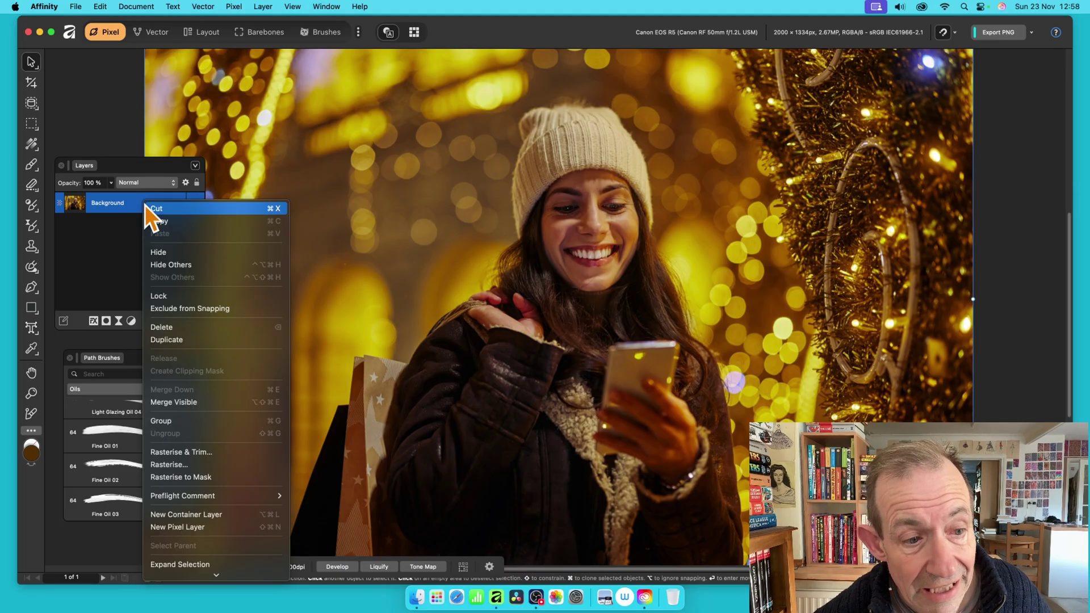
left_click(190, 340)
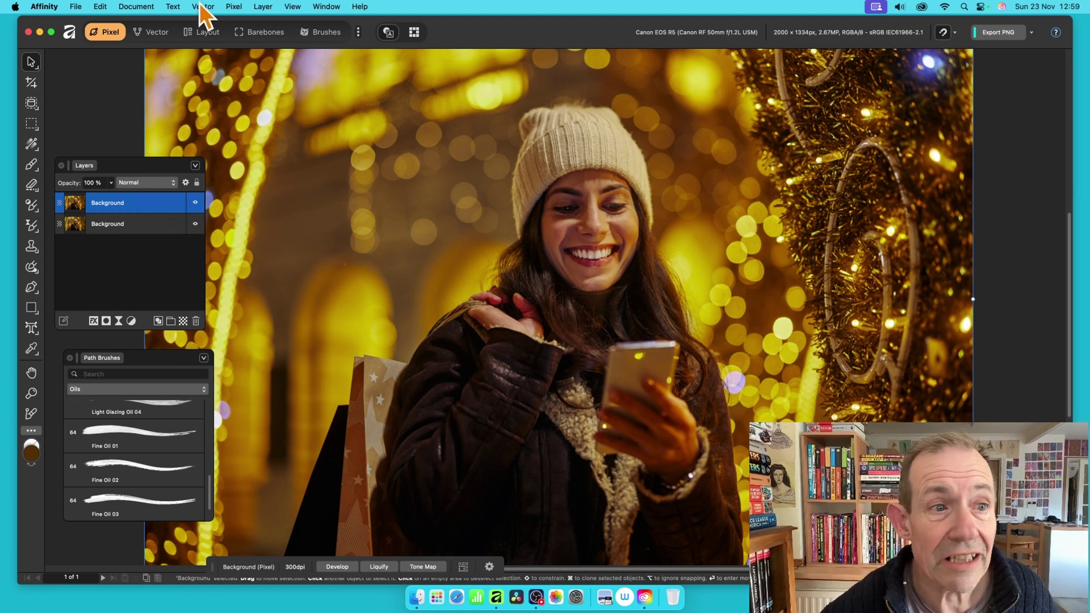
Apply a Lens Blur filter to the duplicated layer with a 24.6 px radius, 5 blades and 66% blade curvature
left_click(235, 7)
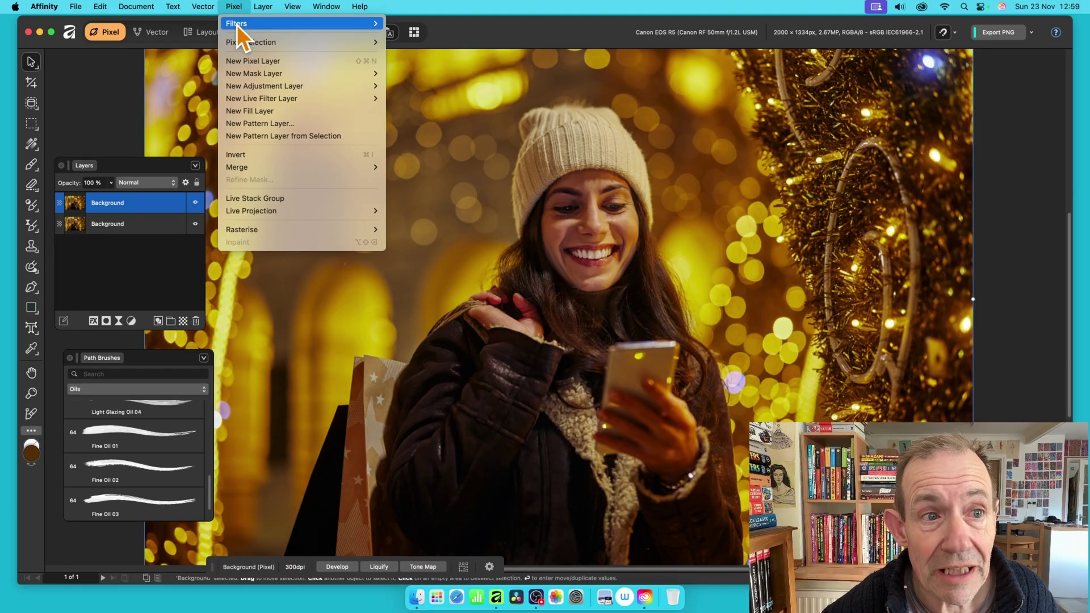
mouse_move(237, 25)
mouse_move(479, 59)
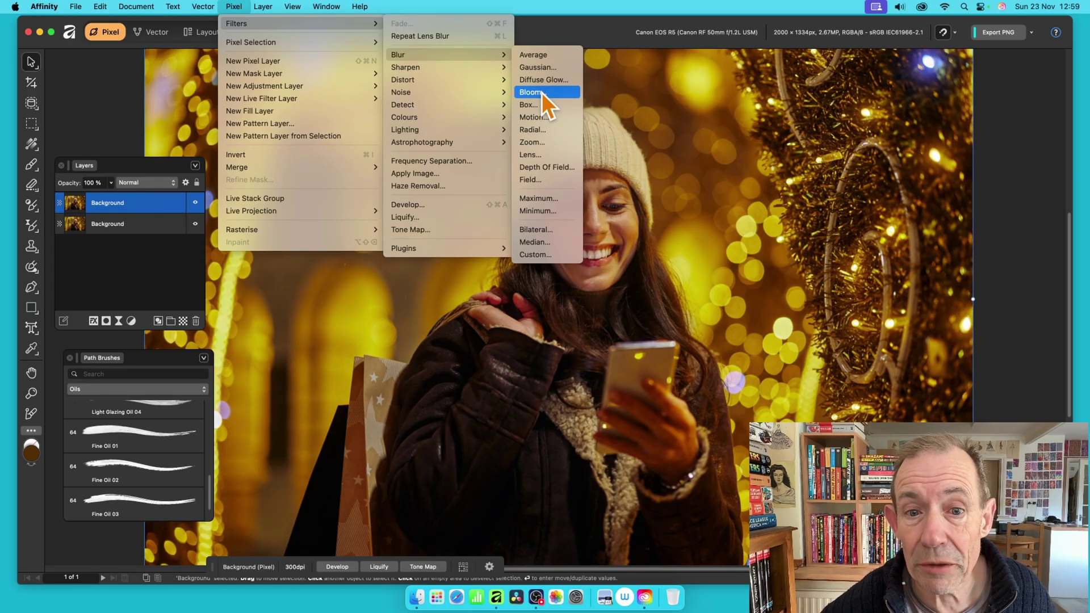
left_click(536, 155)
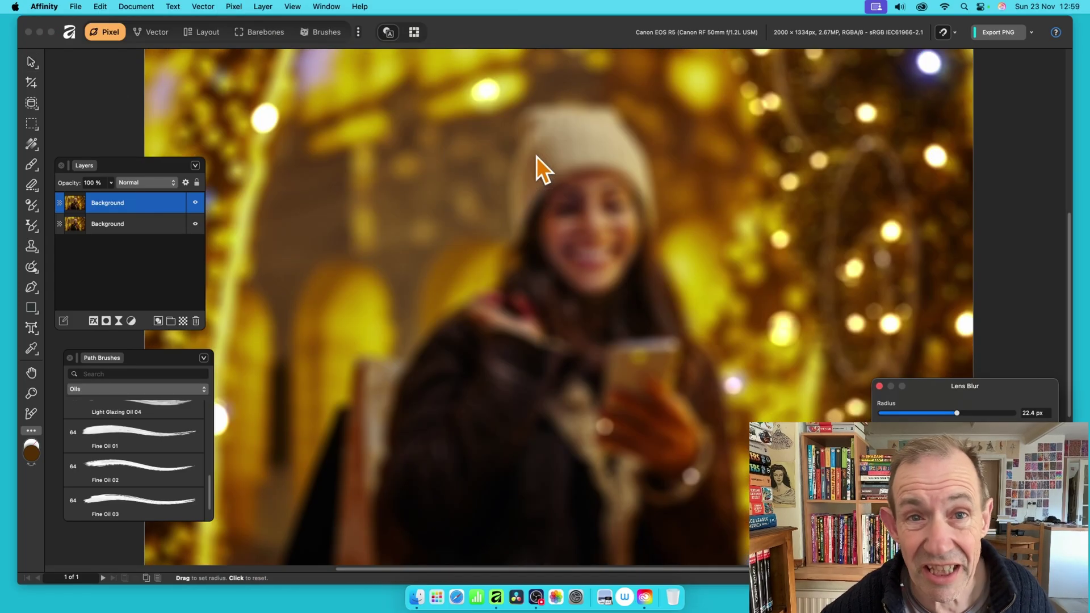
left_click_drag(967, 387, 332, 203)
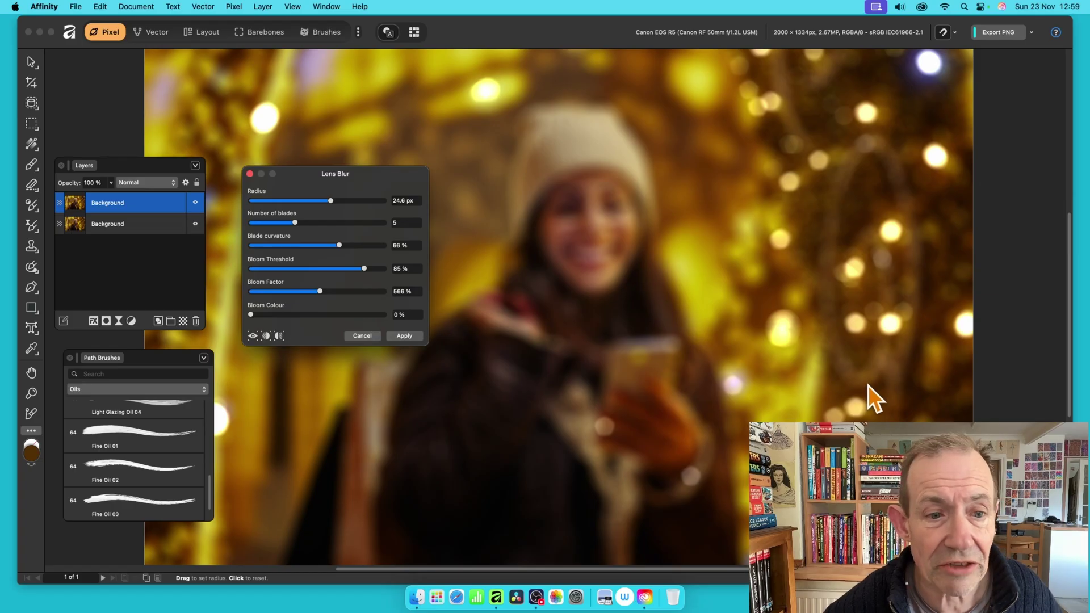
left_click_drag(295, 224, 306, 225)
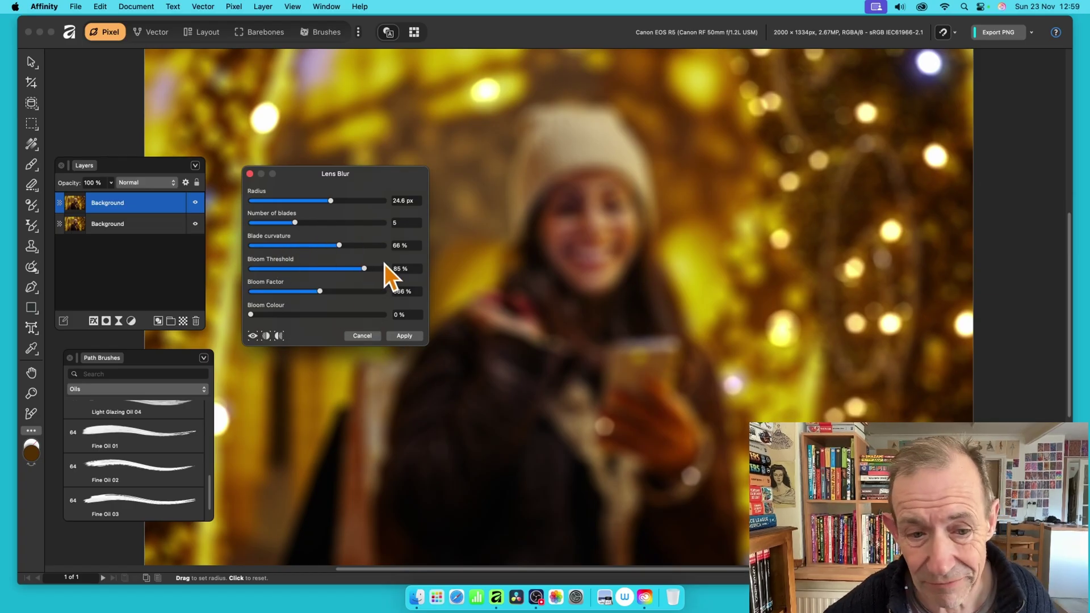
left_click(409, 336)
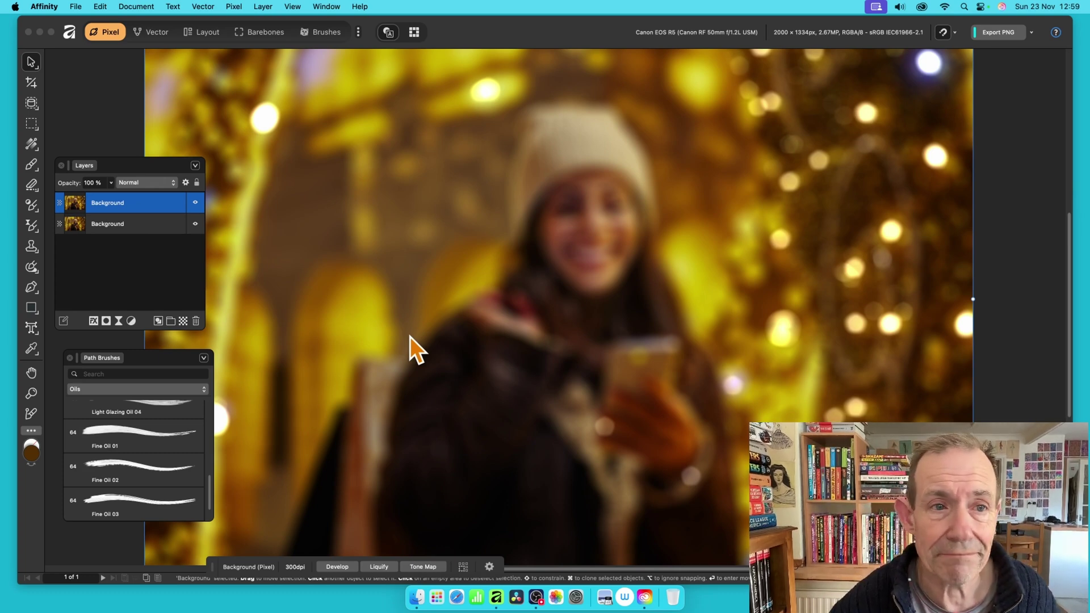
Apply Image Trace to the blurred layer with 0% edge threshold and 98% curve fitting tolerance
left_click(200, 6)
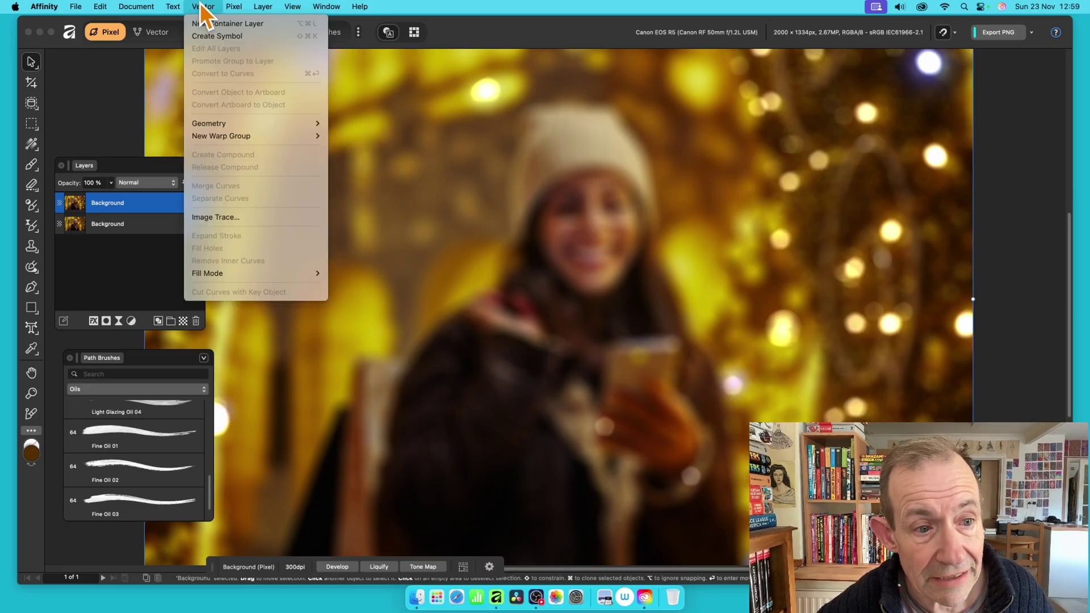
left_click(250, 218)
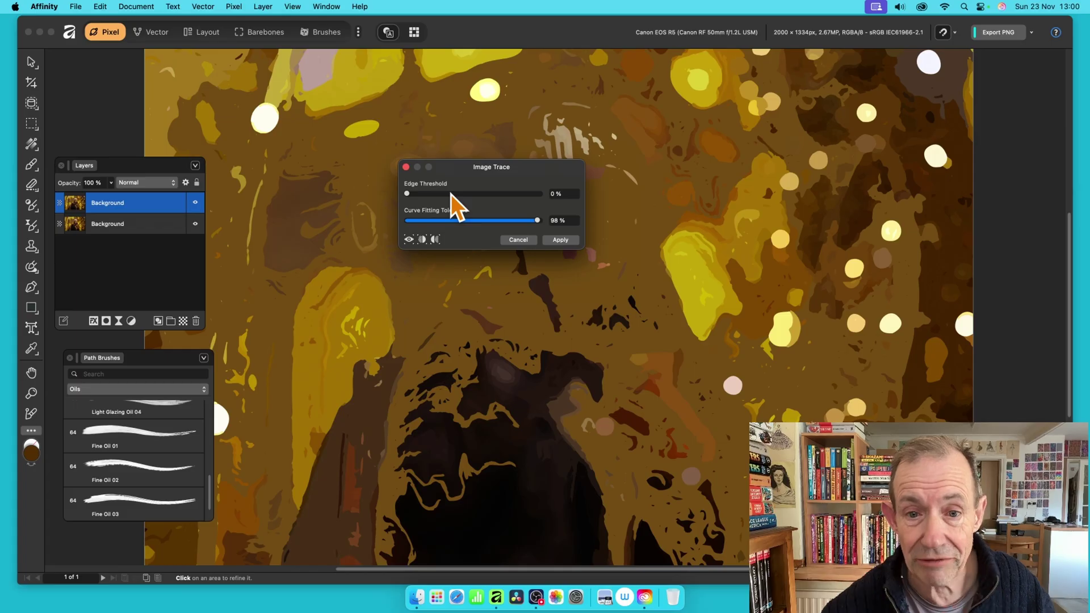
left_click_drag(521, 169, 783, 167)
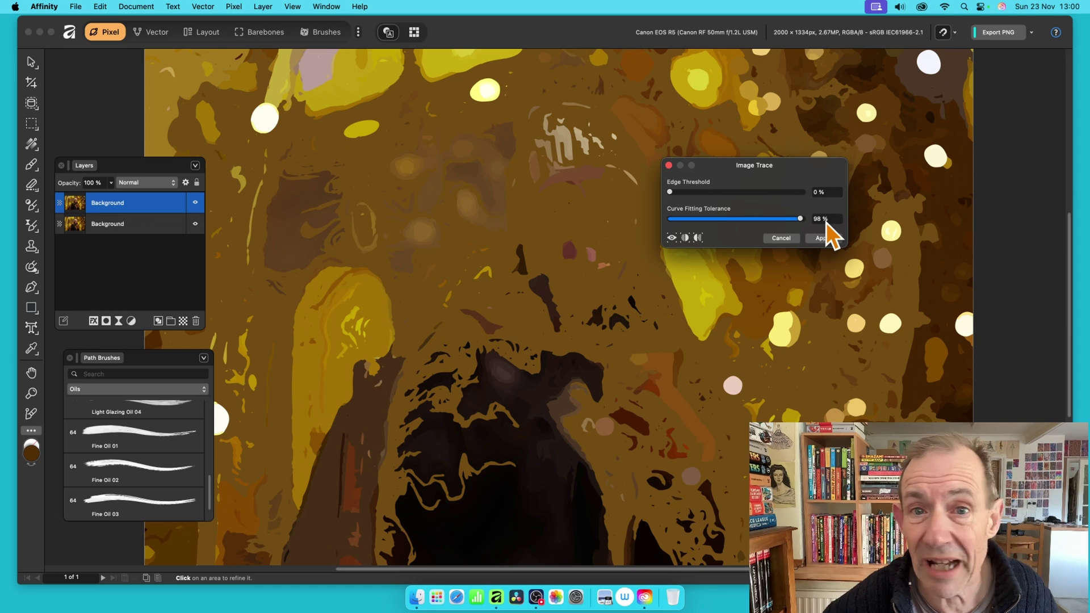
left_click_drag(789, 179, 658, 158)
left_click(698, 225)
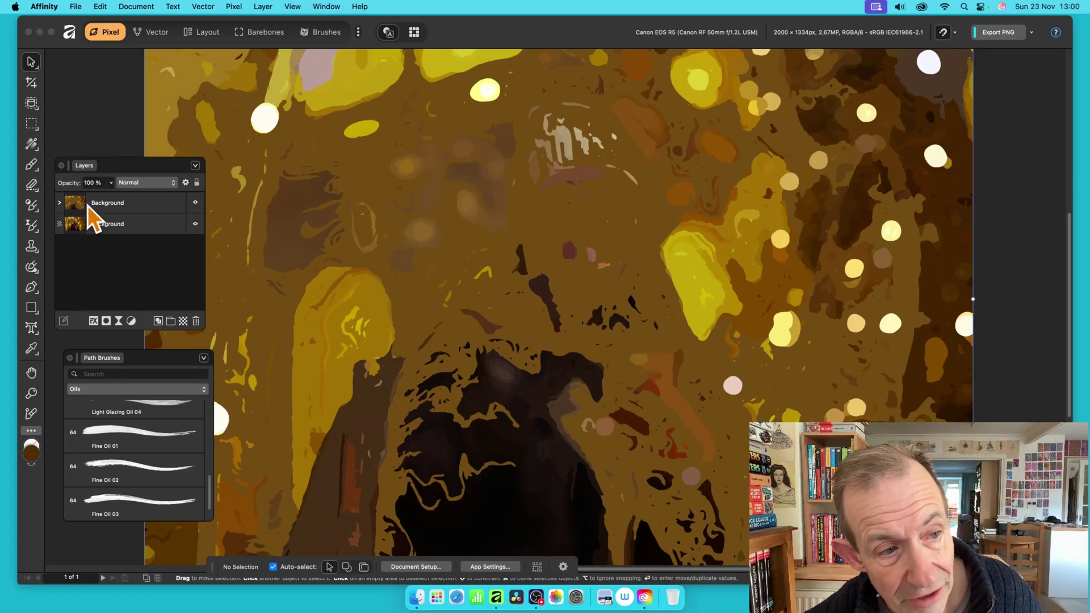
Expand the traced Background group and select all its shapes, from the first Poly Line to the last Curve
left_click(59, 203)
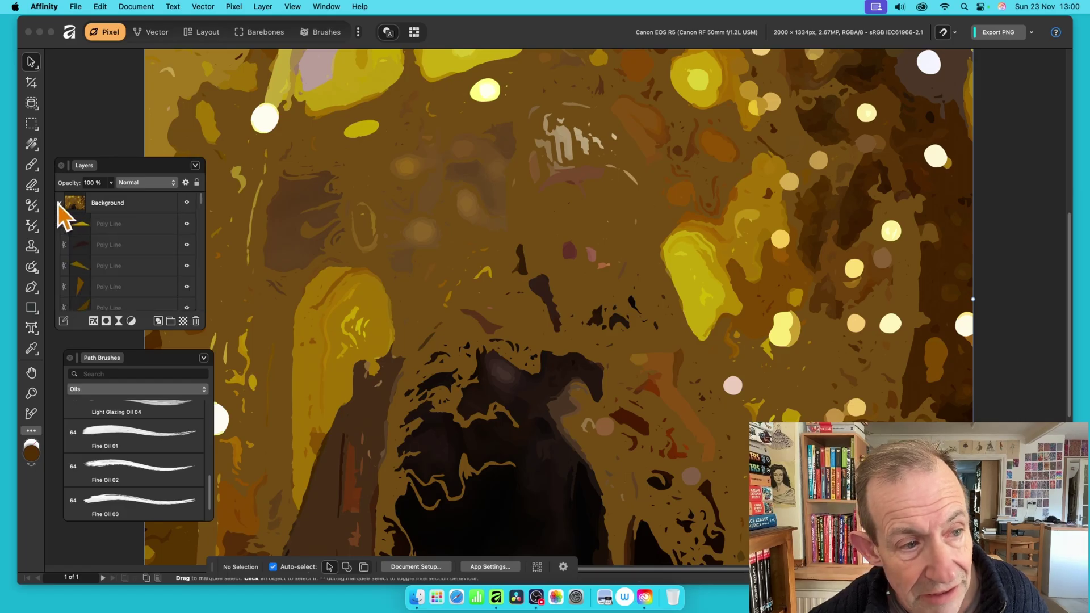
left_click(130, 222)
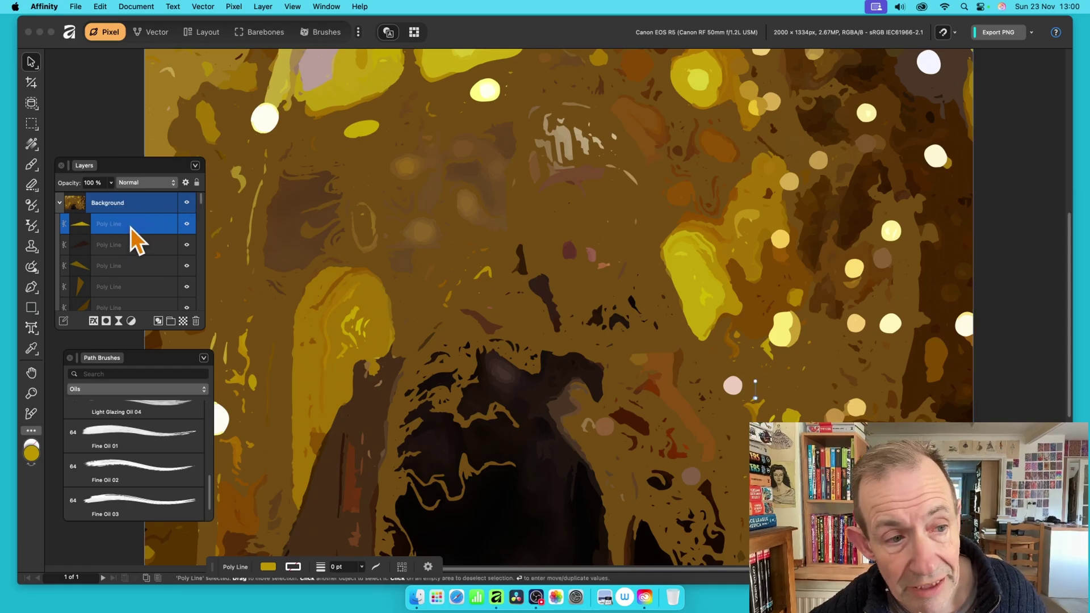
left_click_drag(202, 202, 205, 306)
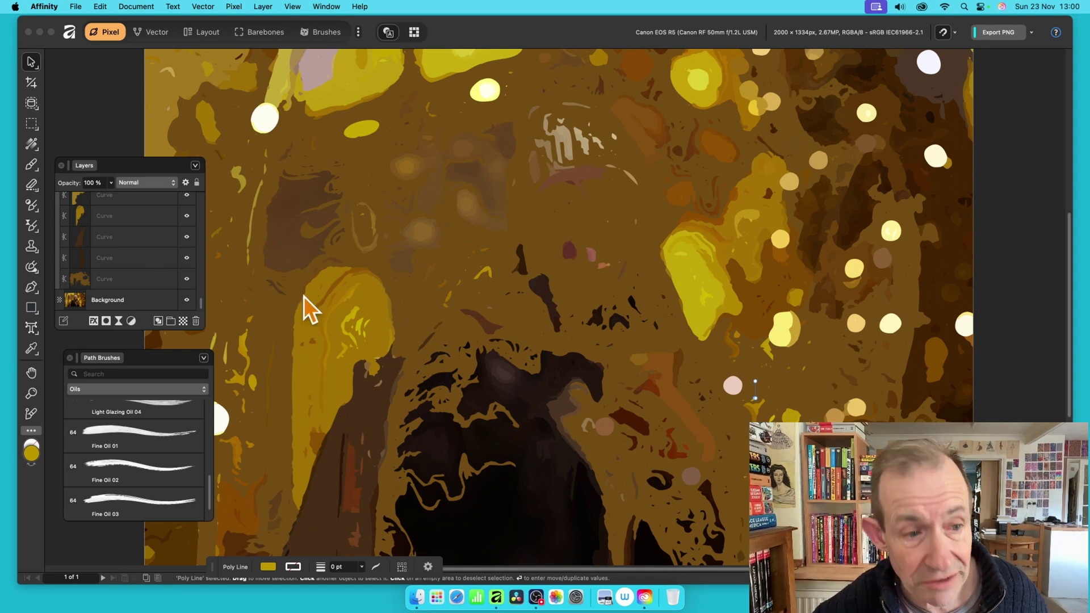
left_click(122, 280, "shift")
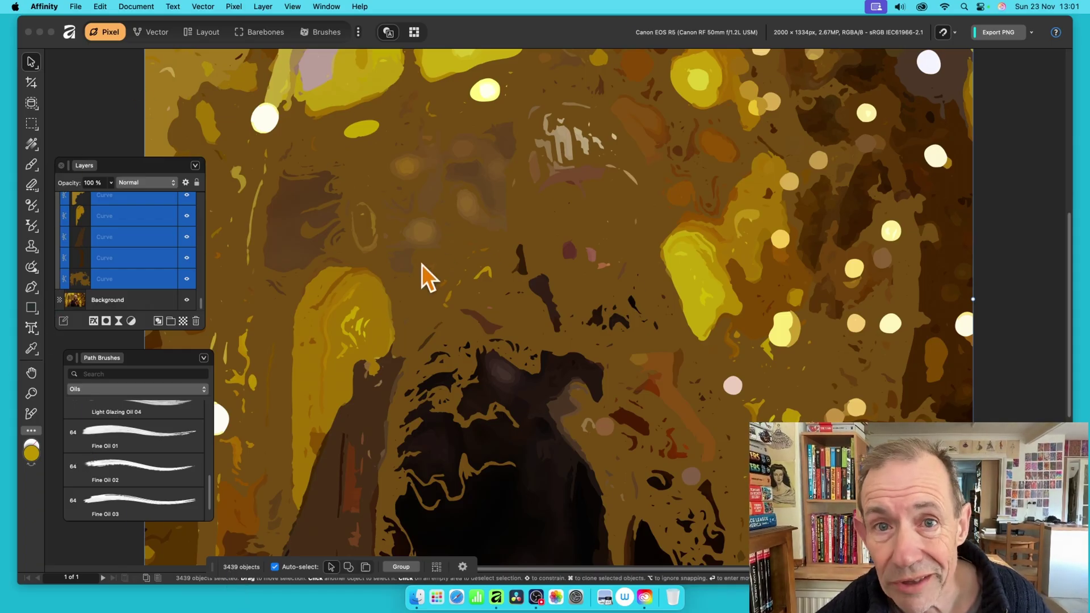
Activate the Rectangle Tool and move its context toolbar up onto the canvas, checking the context toolbar display options
left_click(32, 309)
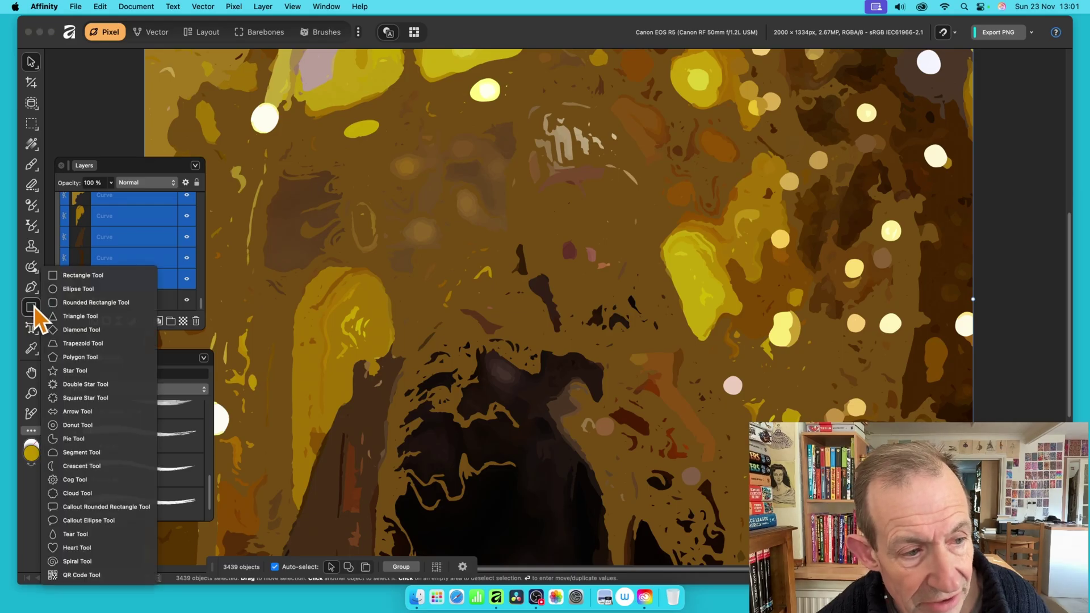
left_click(99, 277)
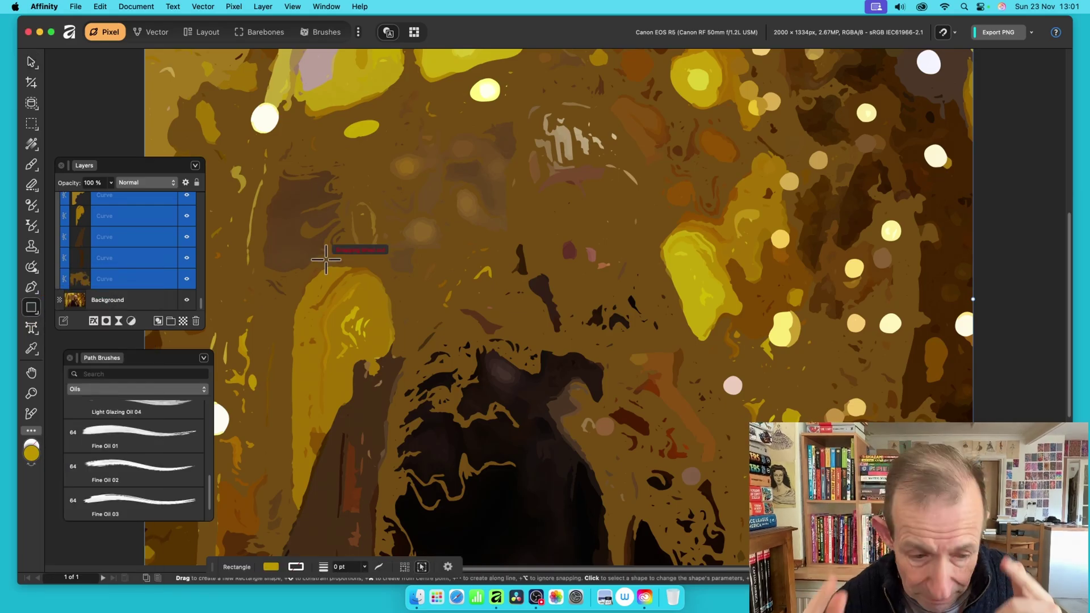
left_click_drag(215, 567, 261, 443)
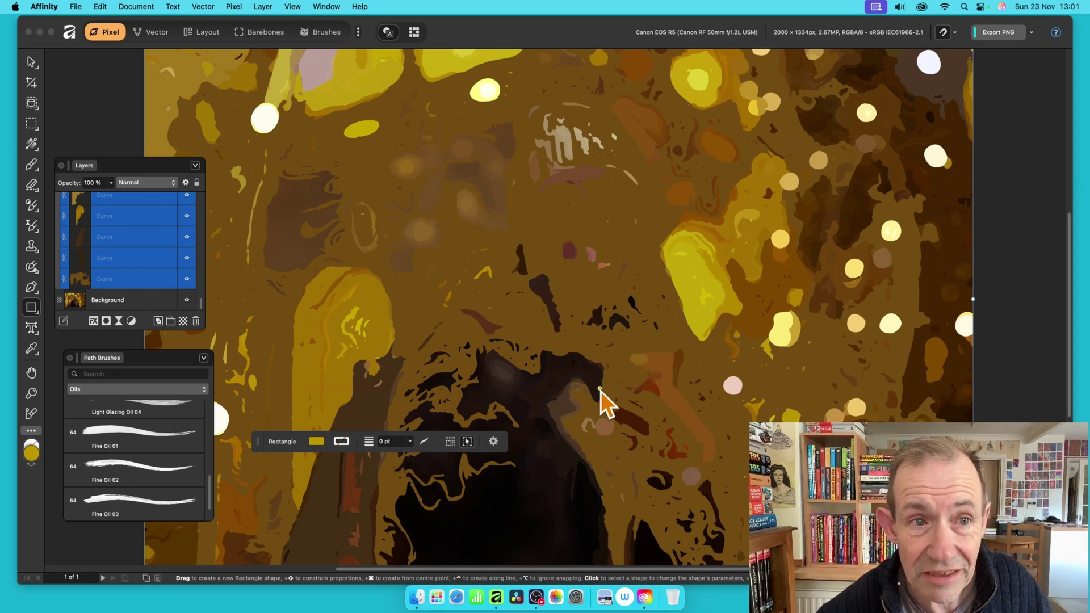
left_click(287, 6)
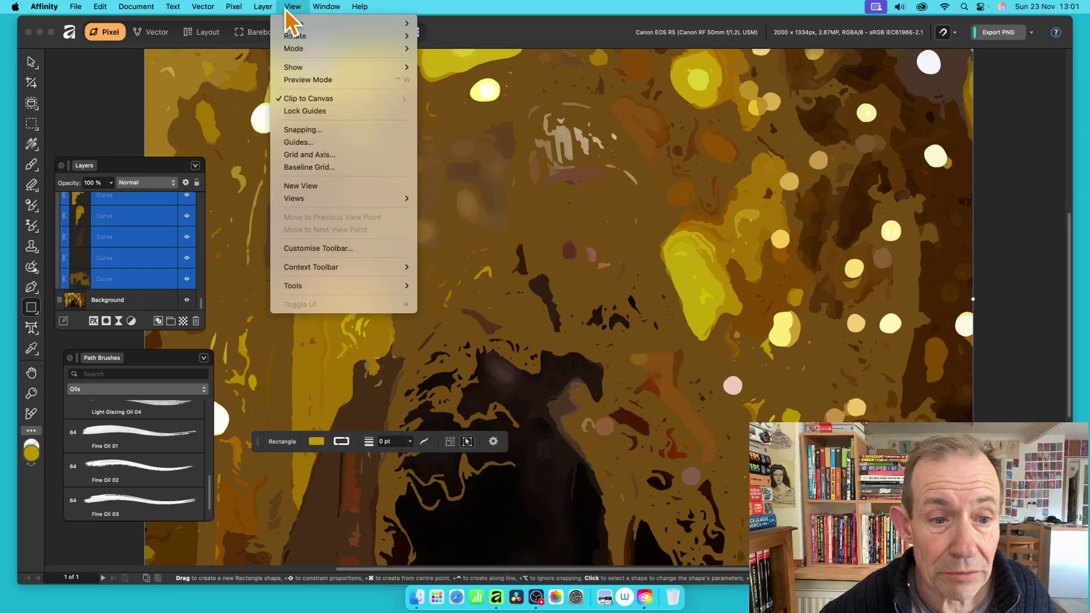
mouse_move(319, 264)
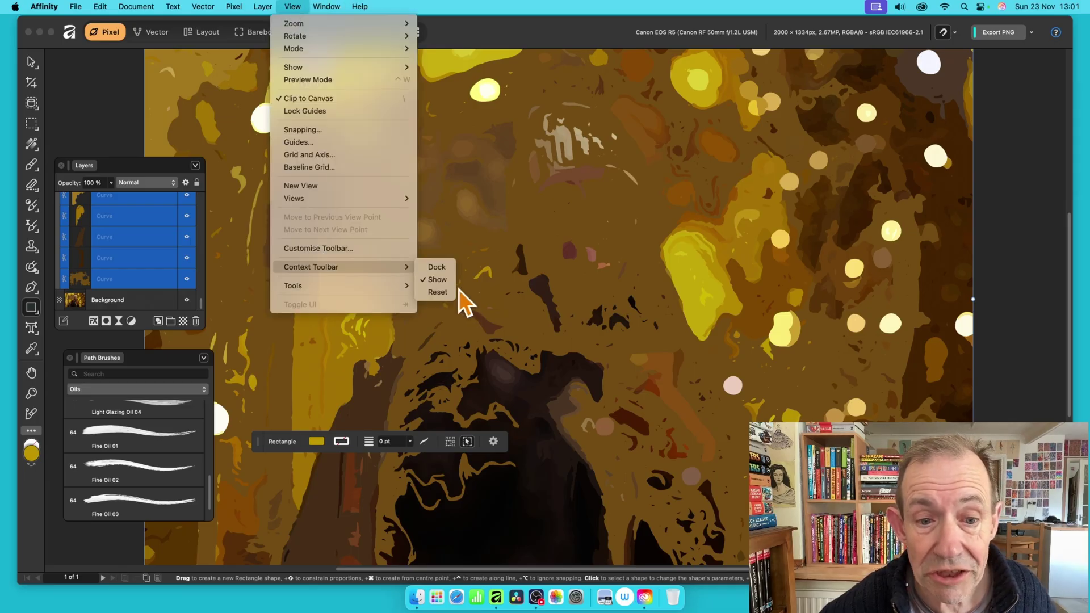
left_click(809, 382)
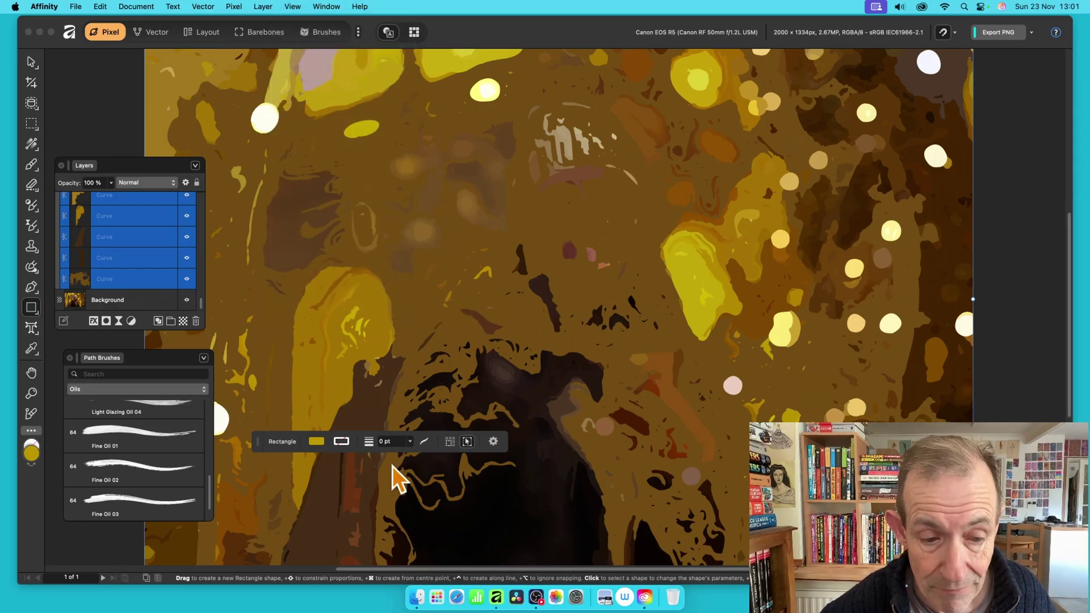
Remove the fill from the selected curves and give them a black (#000000) stroke 0.45 pt wide
left_click(315, 442)
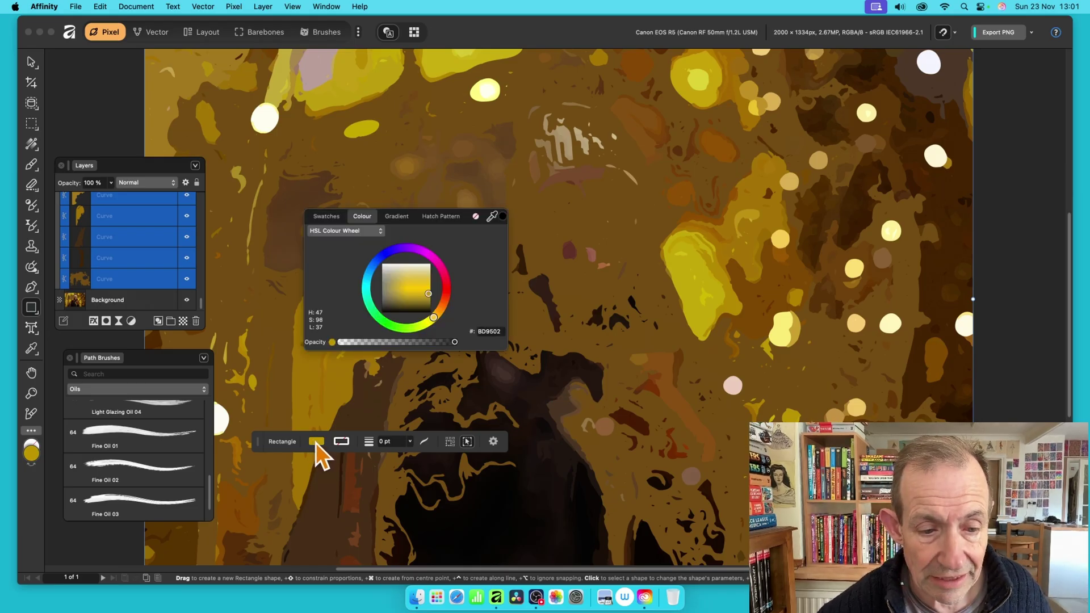
left_click(476, 218)
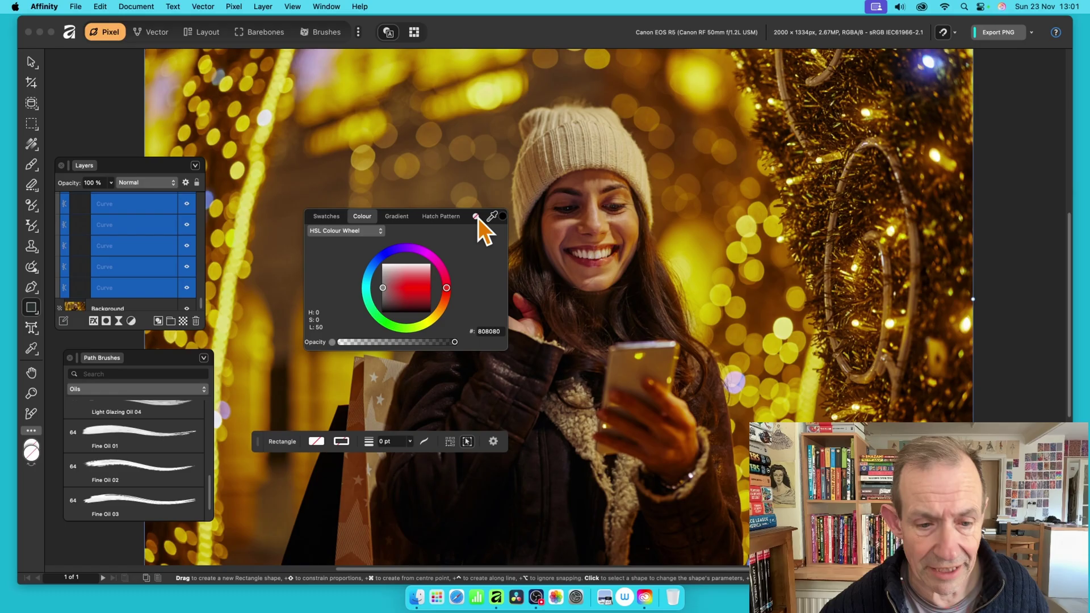
left_click(341, 441)
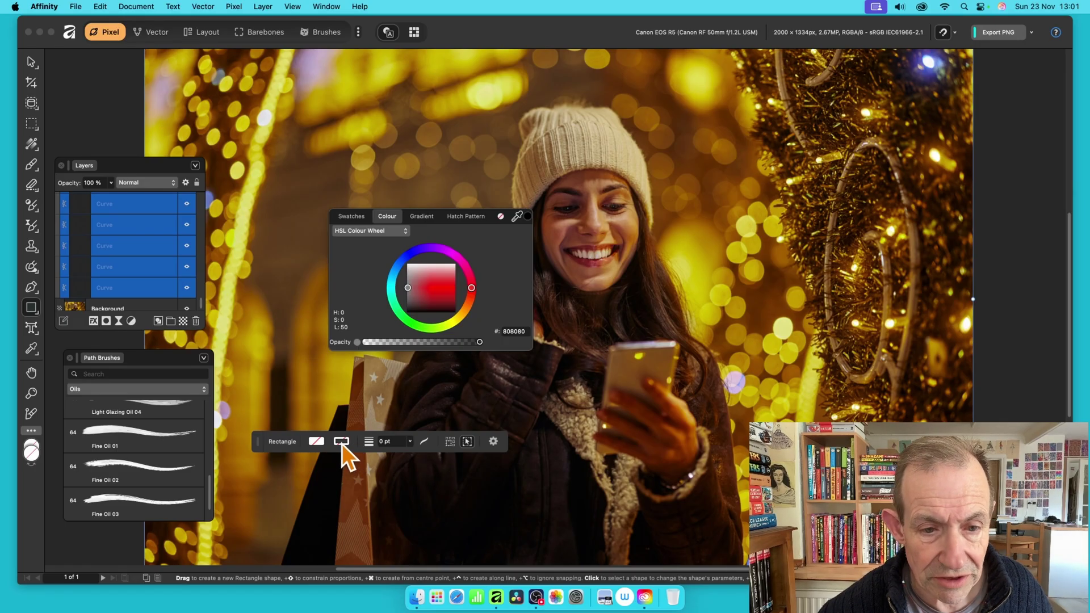
mouse_move(423, 298)
left_mouse_down()
mouse_move(451, 307)
mouse_move(442, 277)
mouse_move(421, 272)
mouse_move(416, 283)
mouse_move(416, 270)
mouse_move(408, 285)
mouse_move(445, 266)
mouse_move(452, 285)
mouse_move(449, 266)
left_mouse_up()
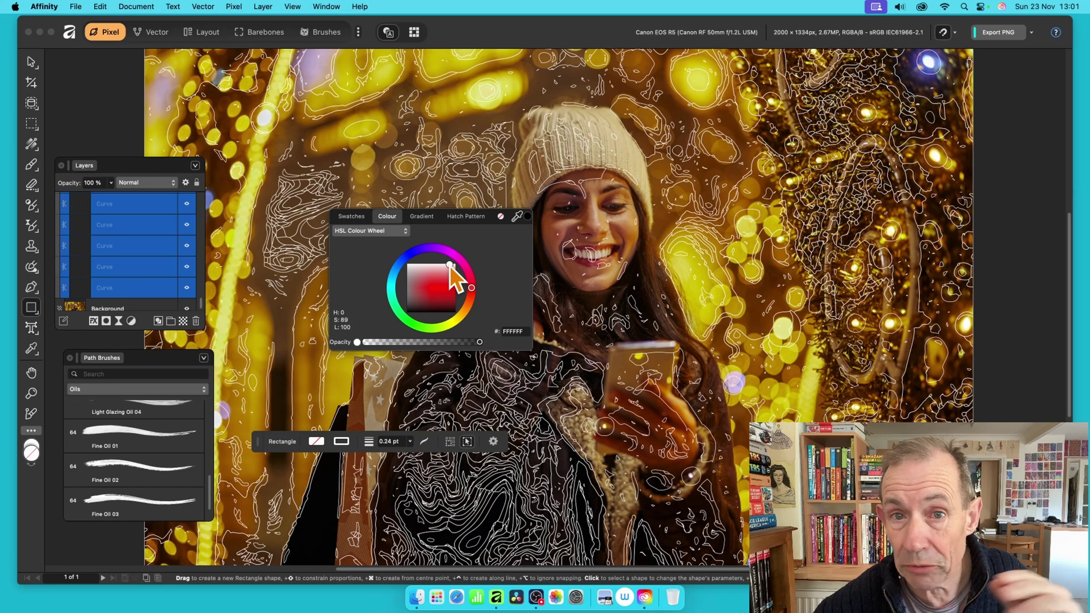
left_click_drag(449, 265, 451, 266)
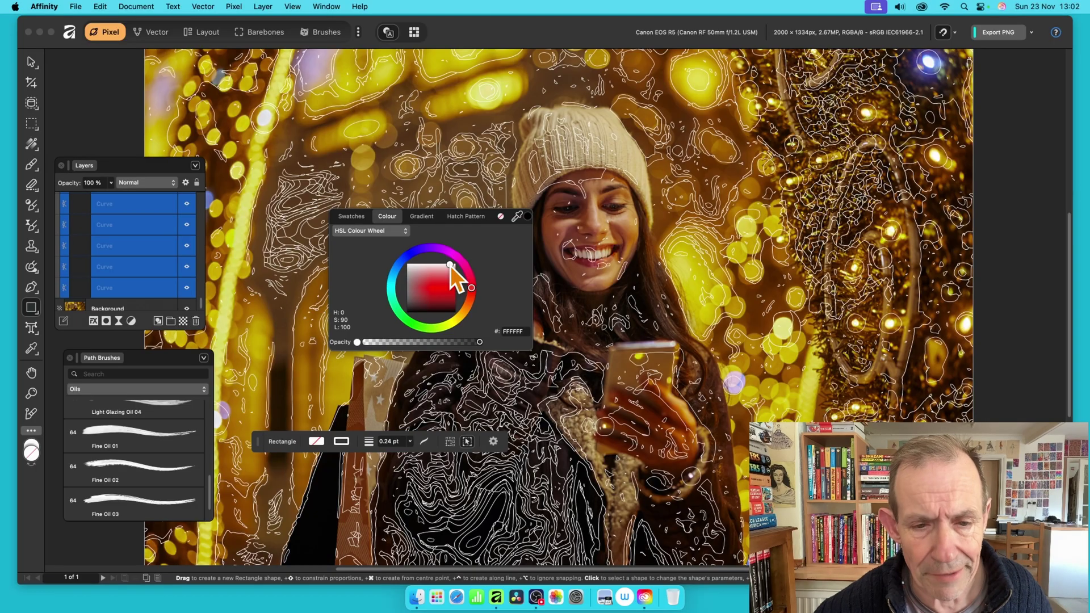
left_click_drag(450, 266, 456, 325)
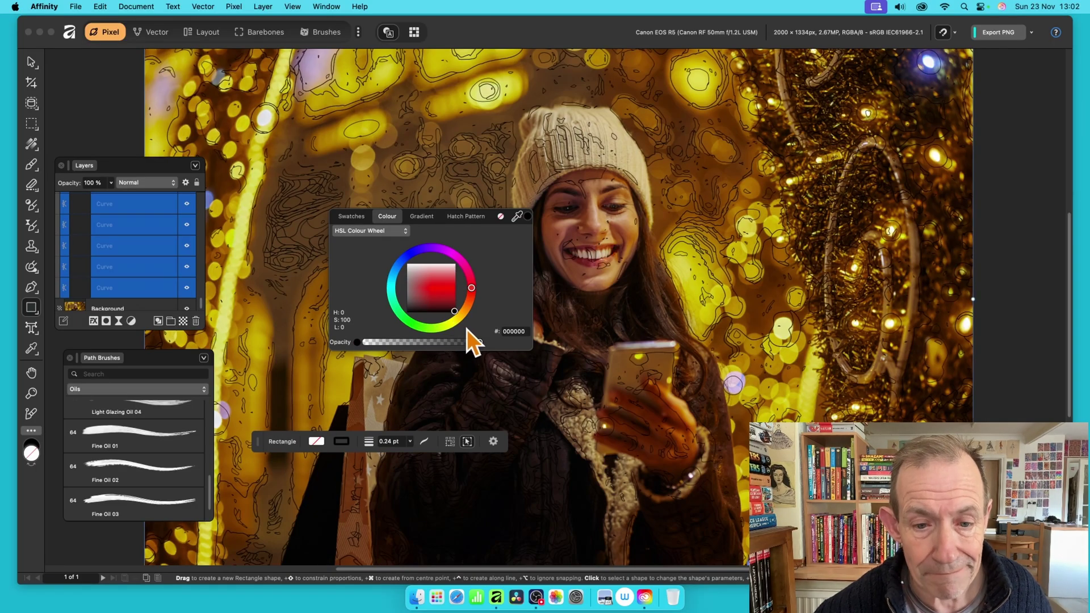
left_click(410, 442)
mouse_move(405, 453)
left_mouse_down()
mouse_move(428, 455)
mouse_move(413, 454)
left_mouse_up()
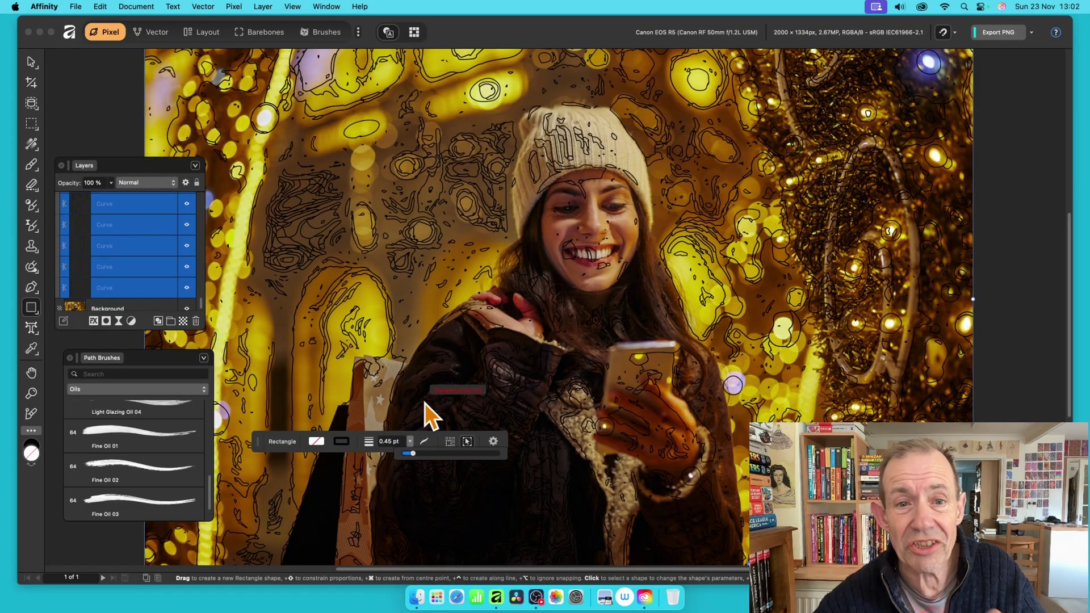
Apply the Fine Oil 01 path brush from the Oils category to the selected curves and set their stroke width to 0.7 pt
mouse_move(128, 359)
left_mouse_down()
mouse_move(225, 339)
mouse_move(323, 139)
left_mouse_up()
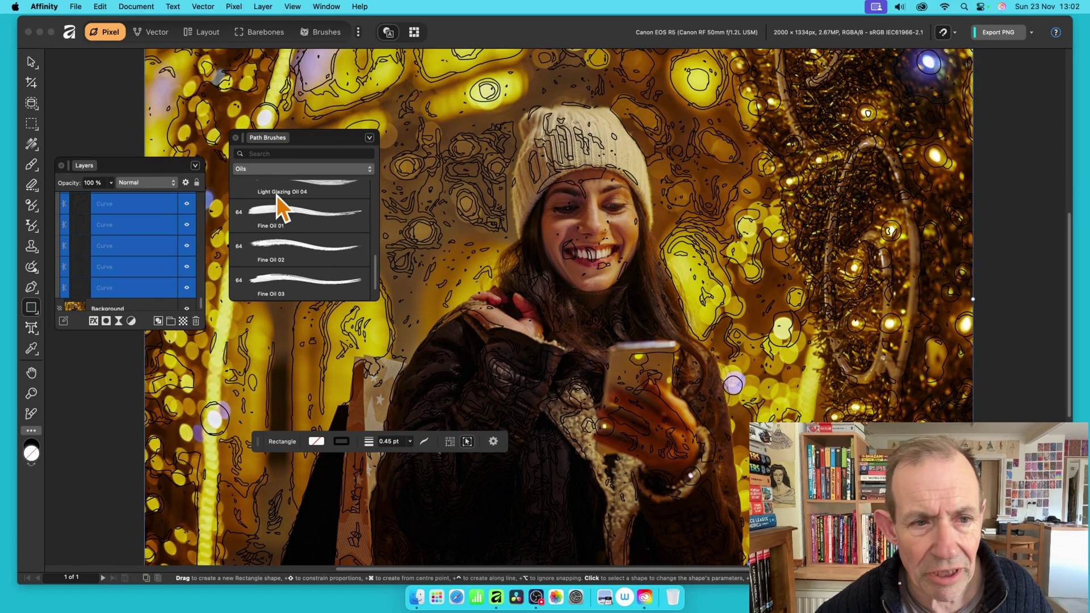
left_click(277, 169)
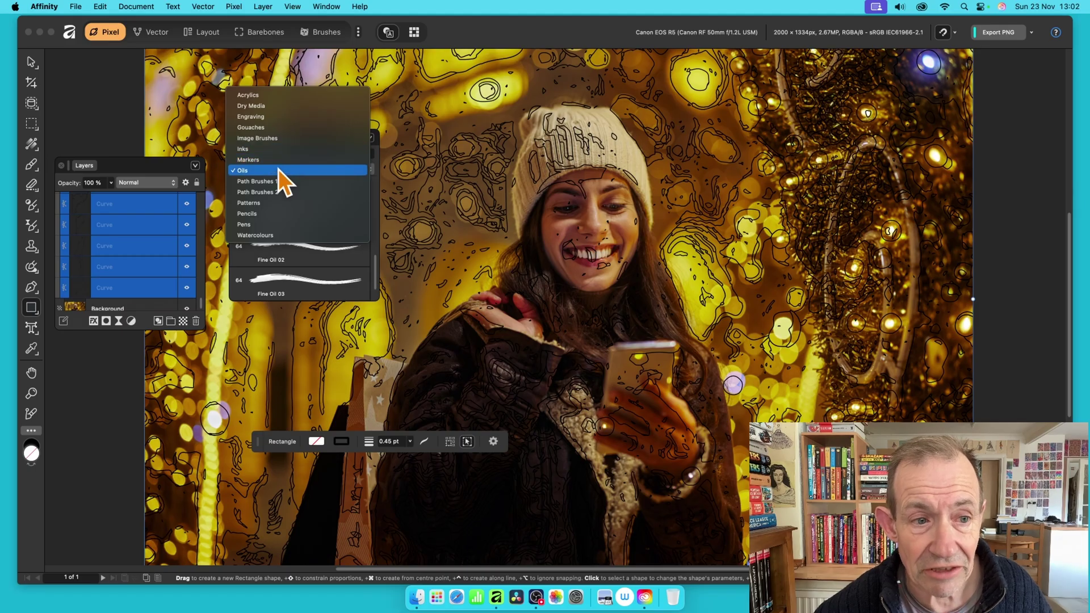
left_click(278, 172)
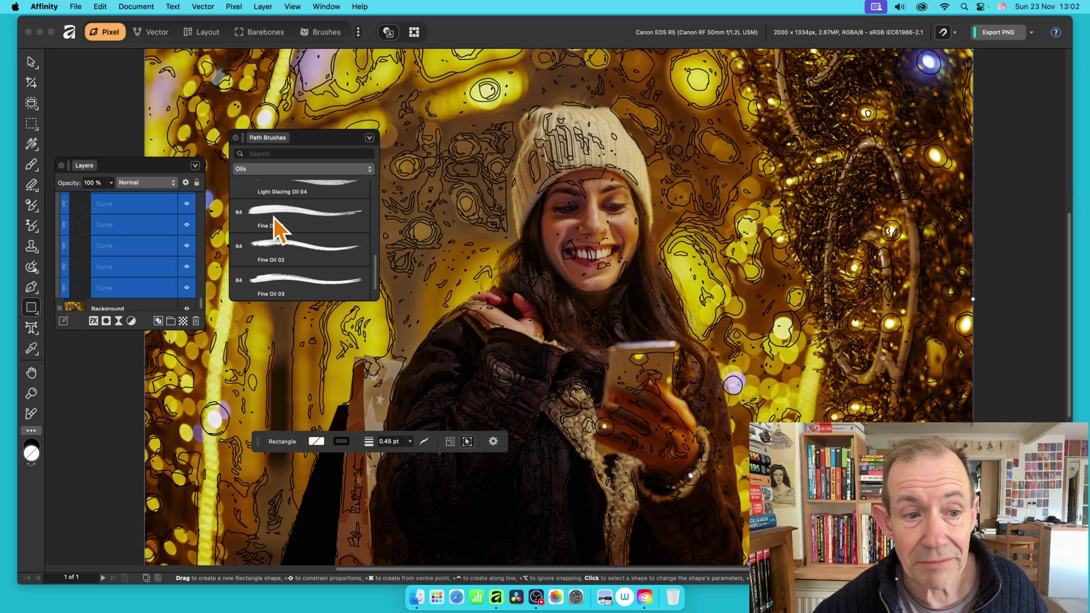
left_click(288, 209)
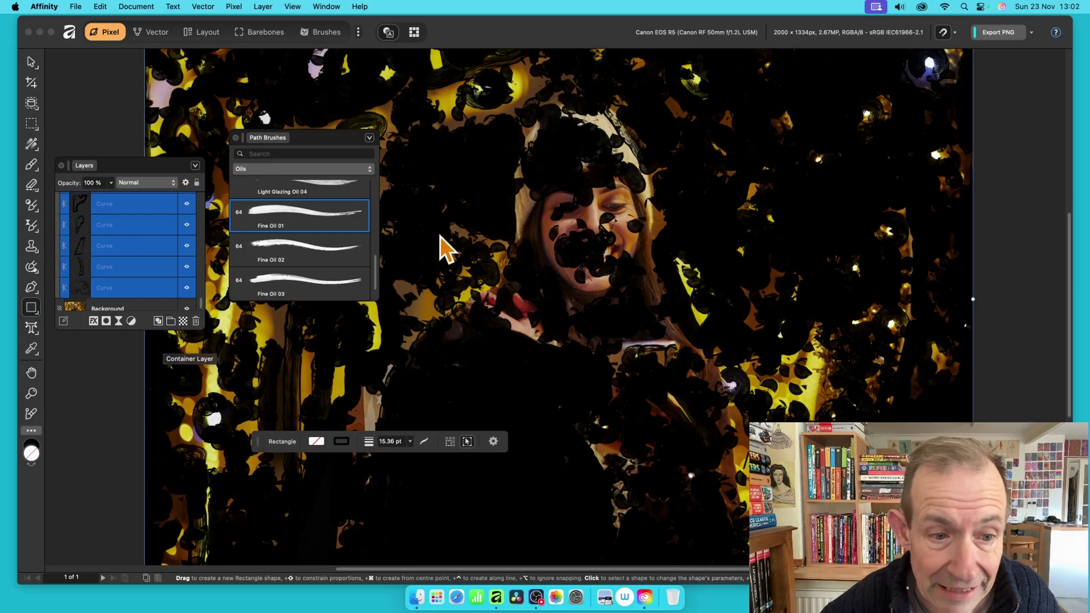
left_click(410, 441)
left_click_drag(407, 453, 378, 459)
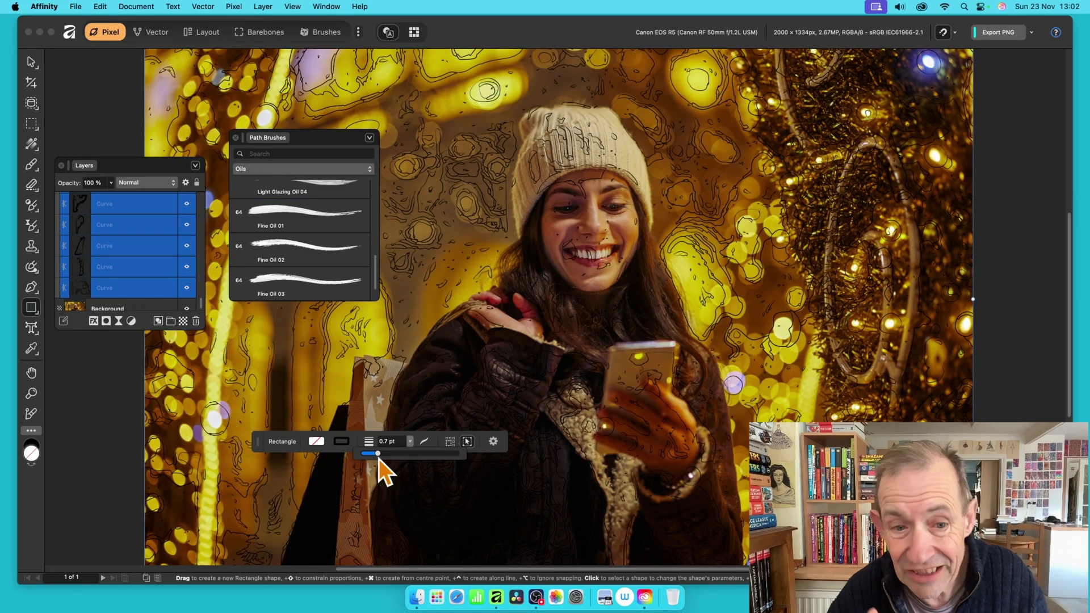
Set the stroke width of the selected curves to 0.85 pt
left_click(409, 442)
left_click_drag(410, 453, 414, 453)
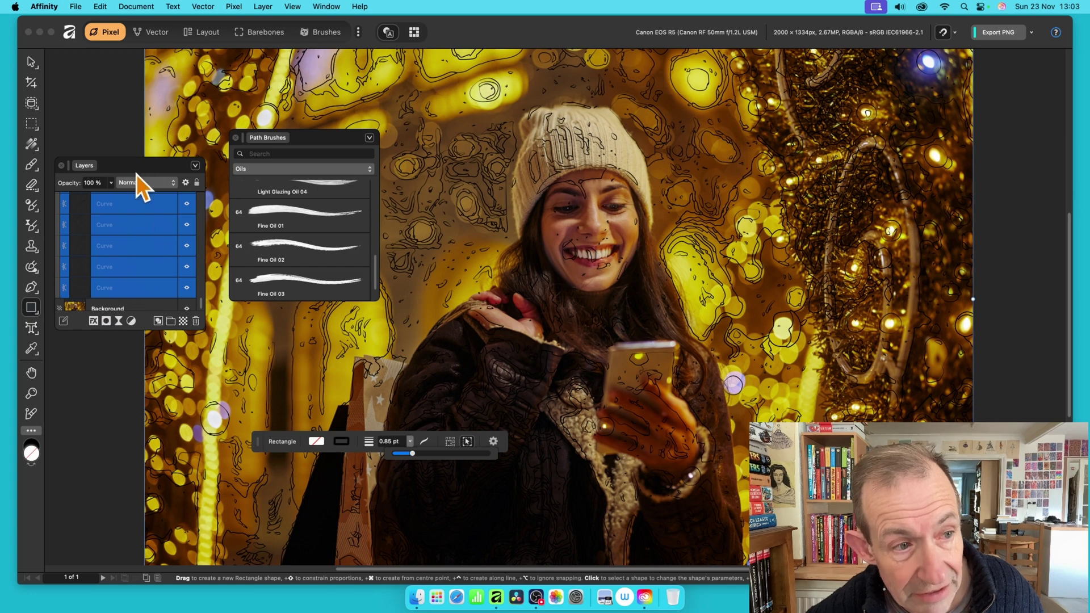
Apply a 3D layer effect with a radius of 16.3 px to the selected curves
left_click(94, 321)
left_click_drag(703, 124, 604, 97)
left_click(512, 132)
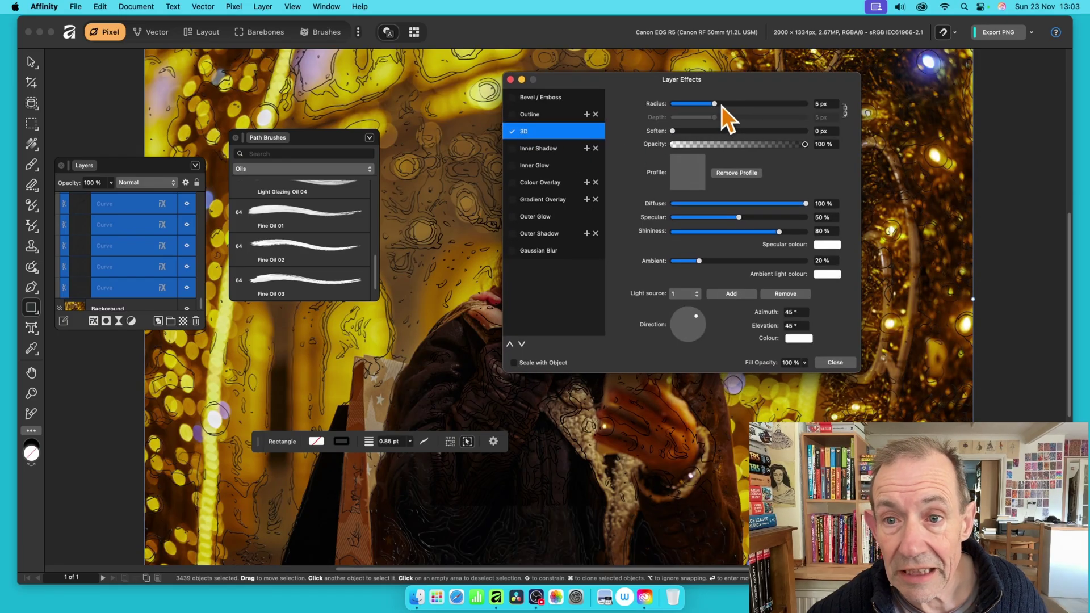
left_click_drag(721, 107, 738, 107)
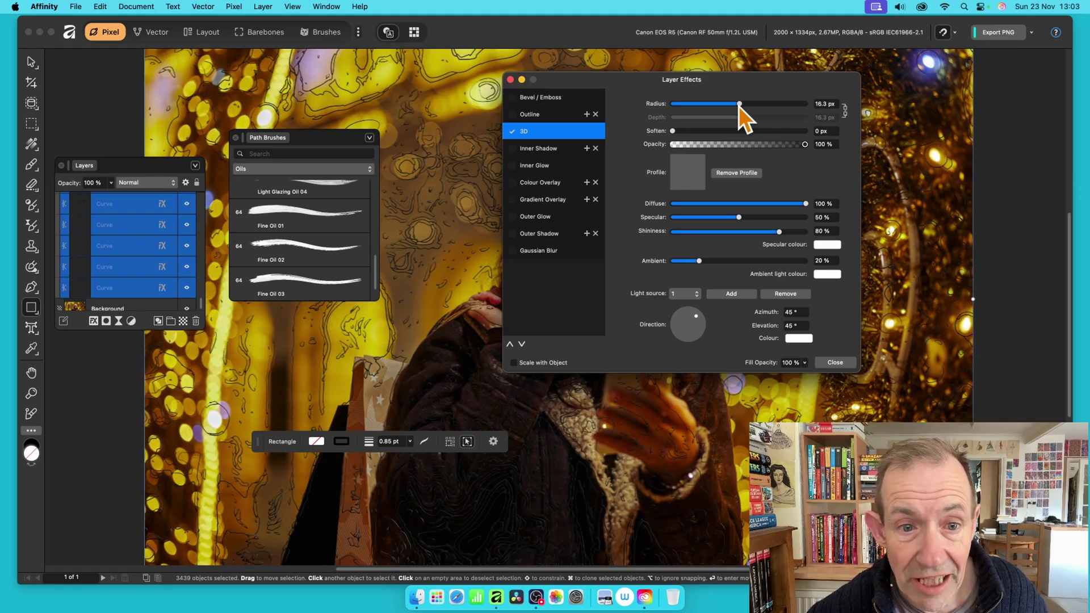
left_click_drag(632, 87, 768, 87)
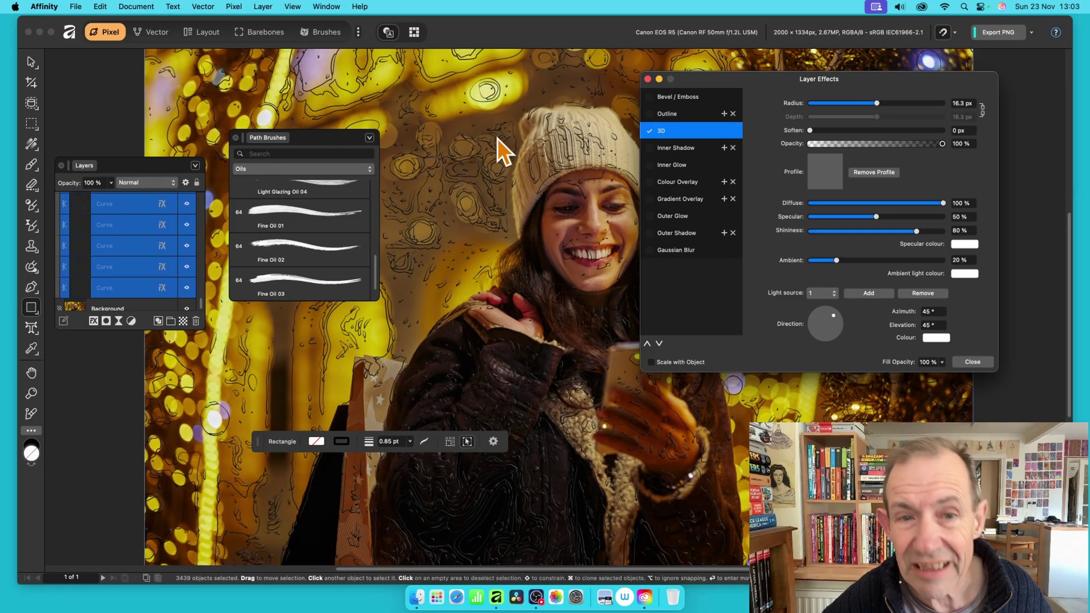
left_click(971, 362)
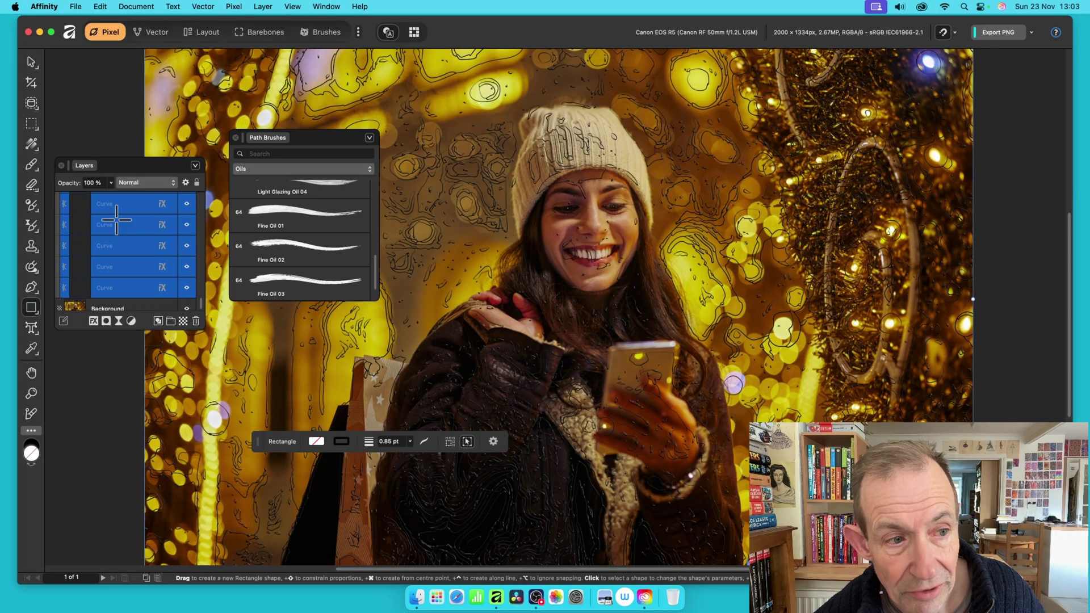
Undo the 3D layer effect on the curves
left_click(101, 7)
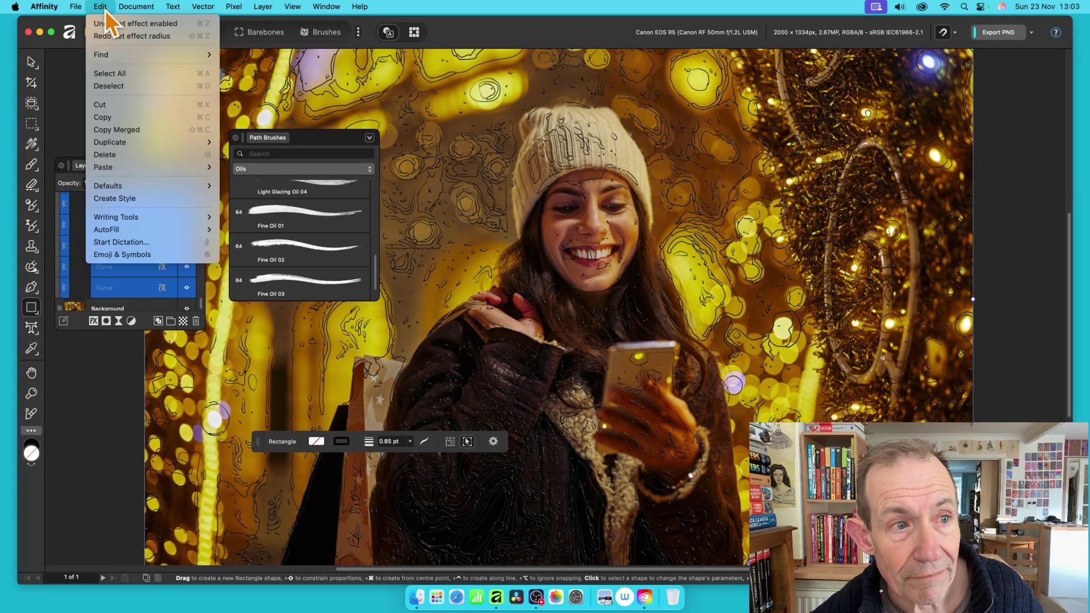
left_click(107, 23)
left_click(106, 10)
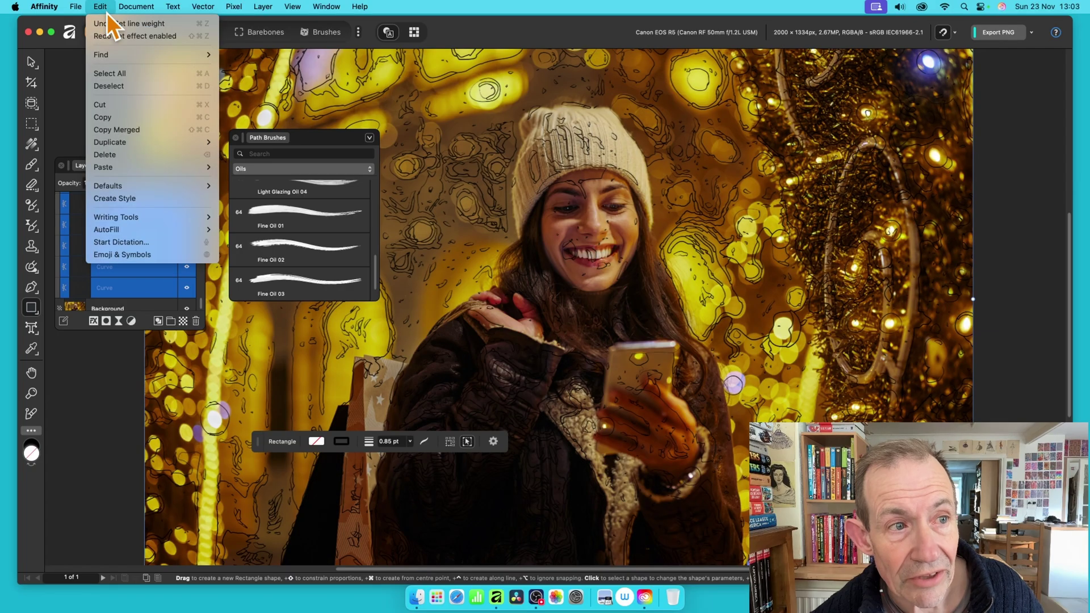
left_click(109, 23)
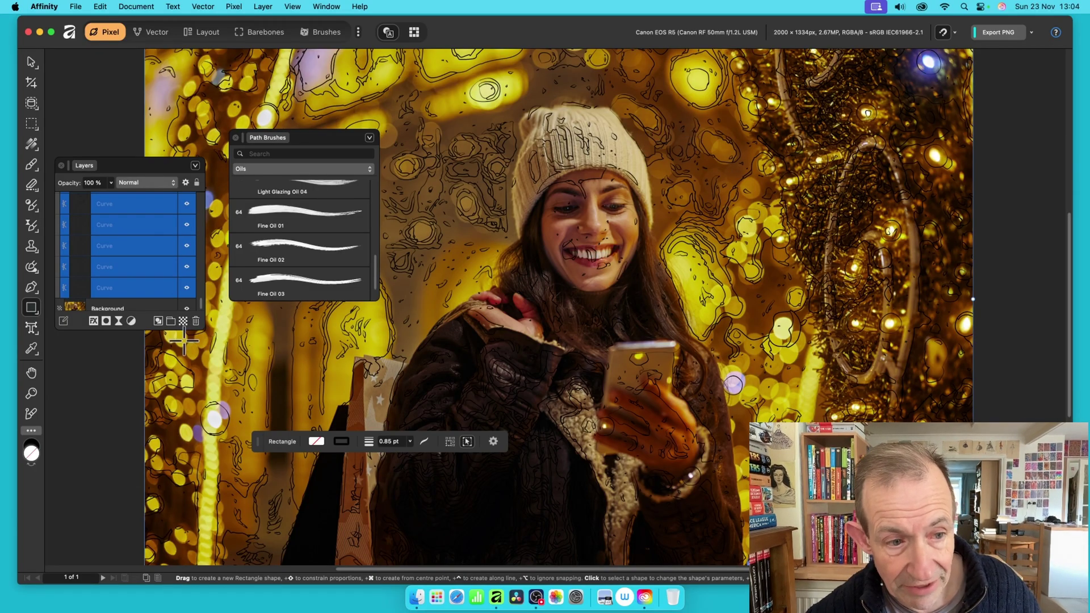
Merge the traced Background group down into the photo layer beneath it
left_click_drag(202, 305, 209, 196)
left_click(148, 202)
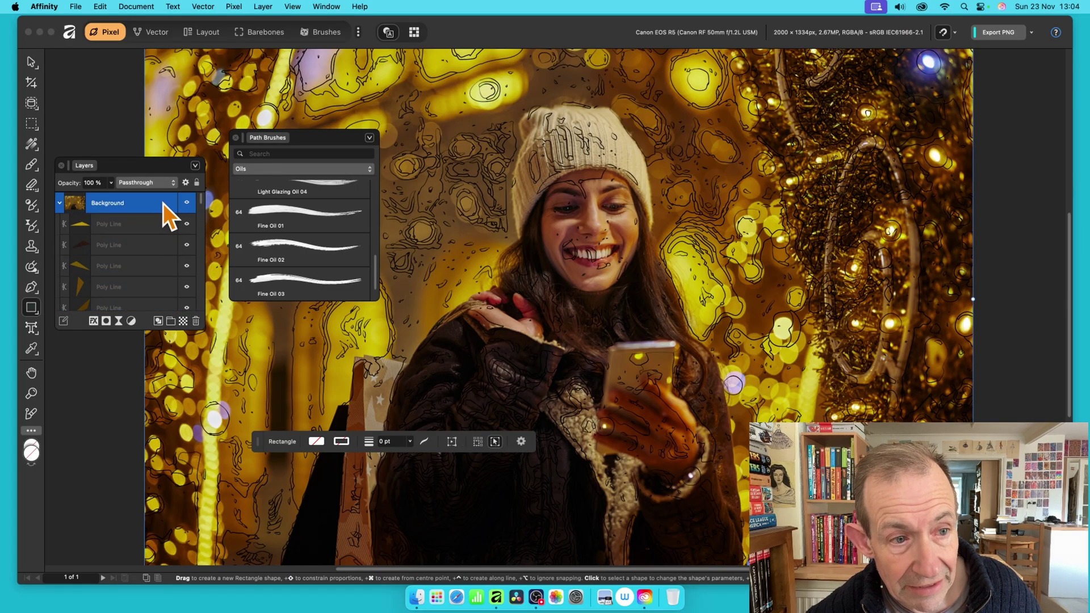
right_click(150, 203)
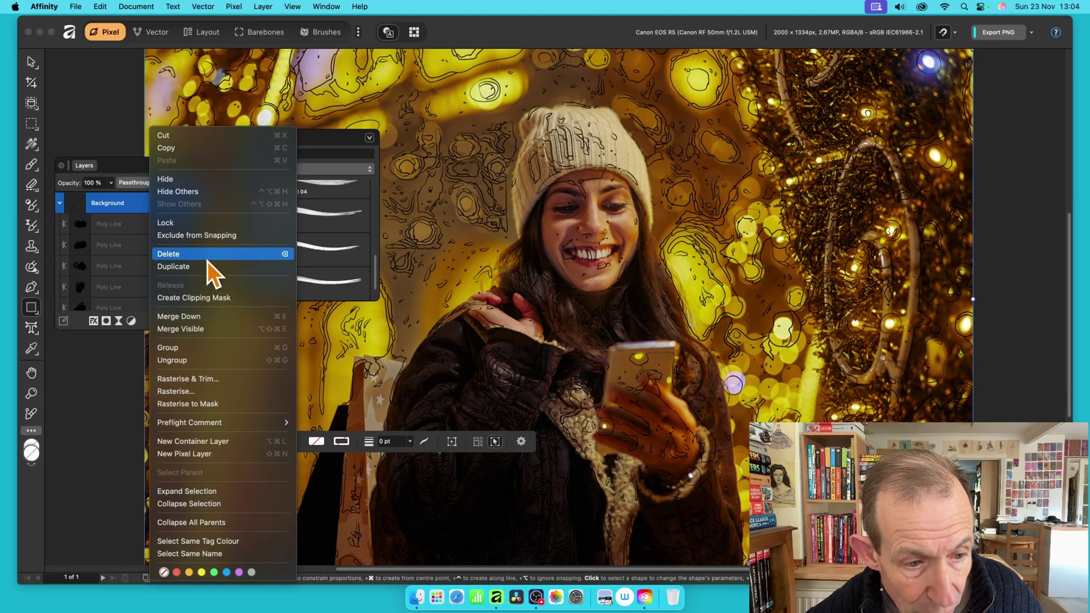
left_click(210, 315)
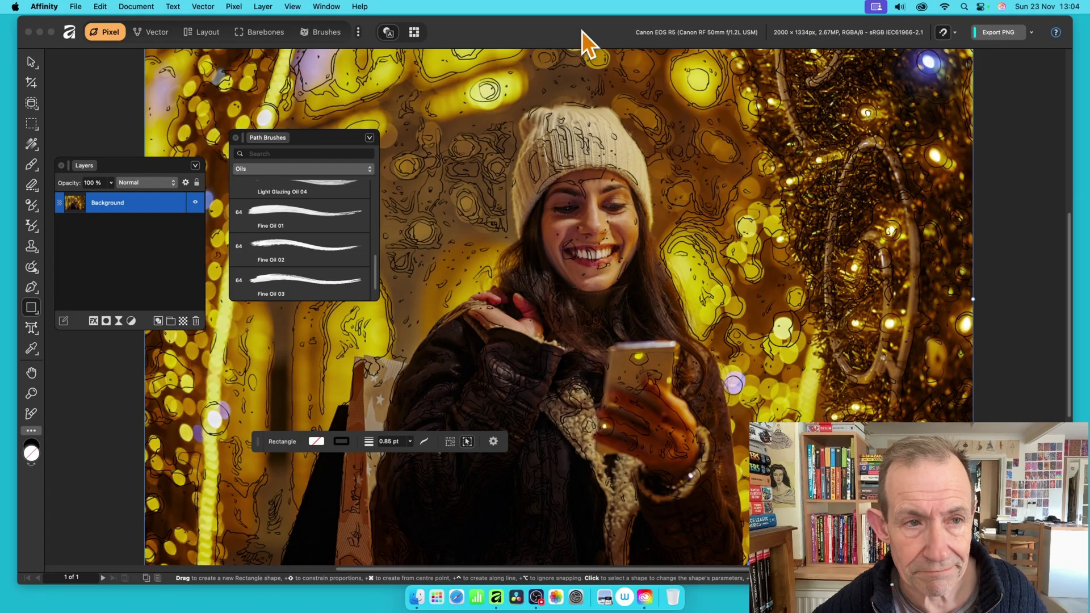
Image Trace the merged Background layer with 0% edge threshold and 98% curve fitting tolerance
left_click(198, 3)
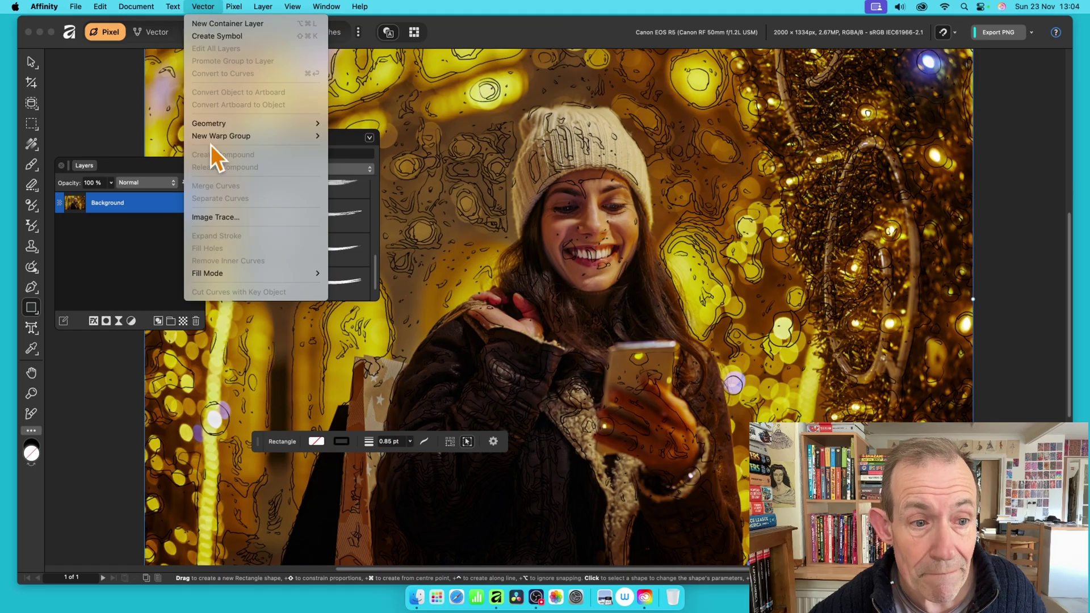
left_click(233, 217)
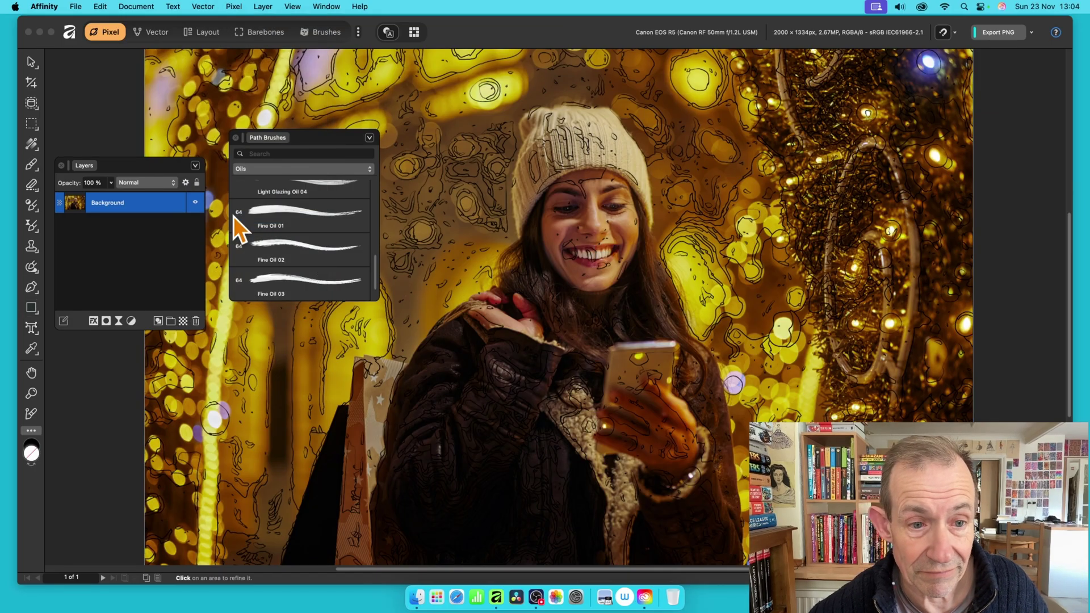
mouse_move(687, 330)
left_mouse_down()
mouse_move(545, 167)
mouse_move(703, 294)
left_mouse_up()
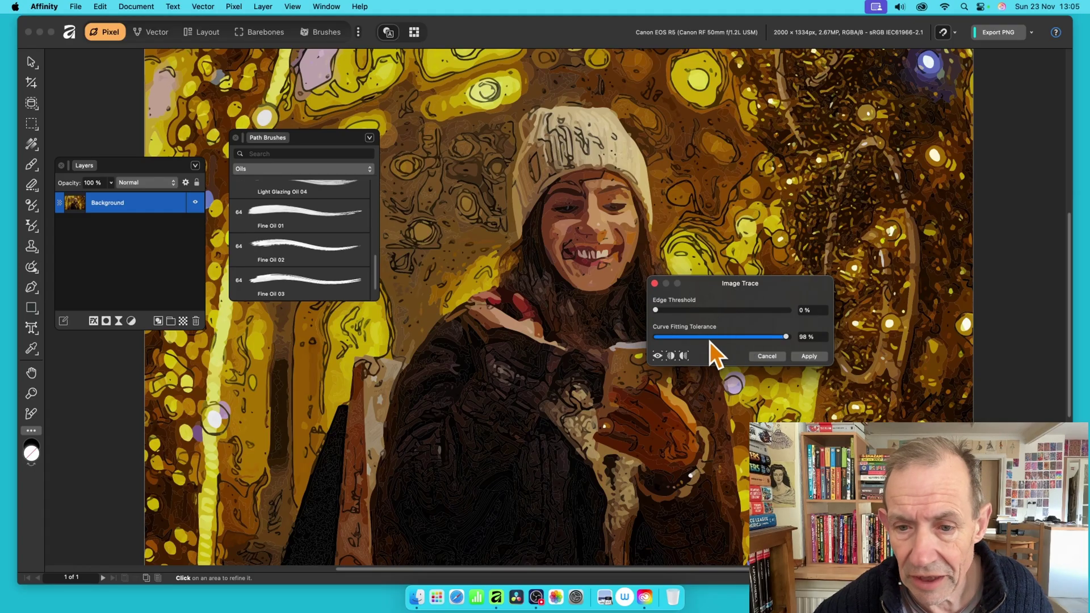
left_click(812, 355)
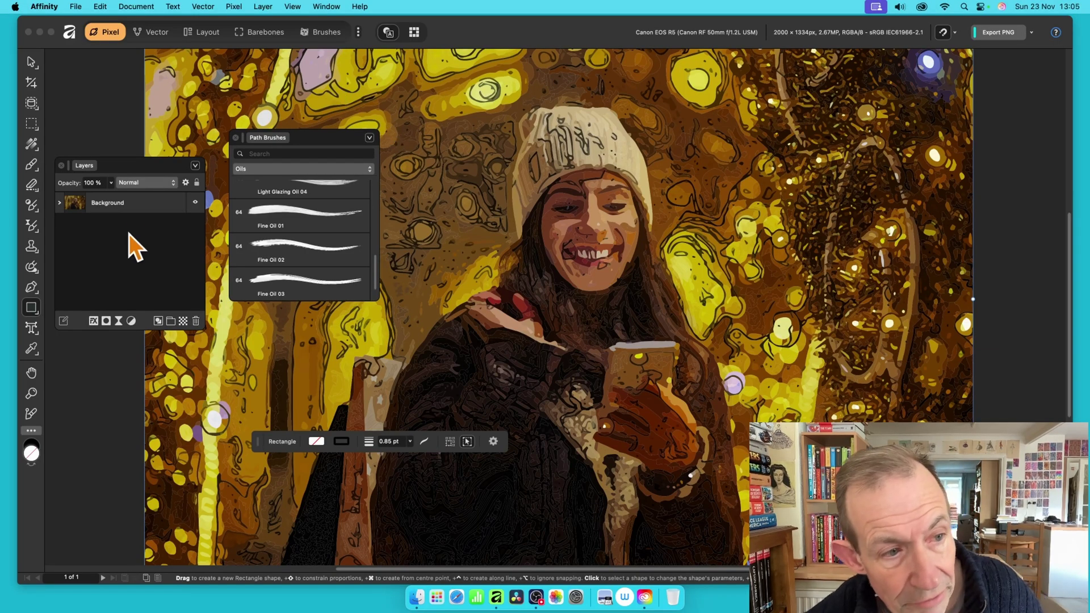
Expand the newly traced Background group and select all of its curves and poly lines
left_click(60, 203)
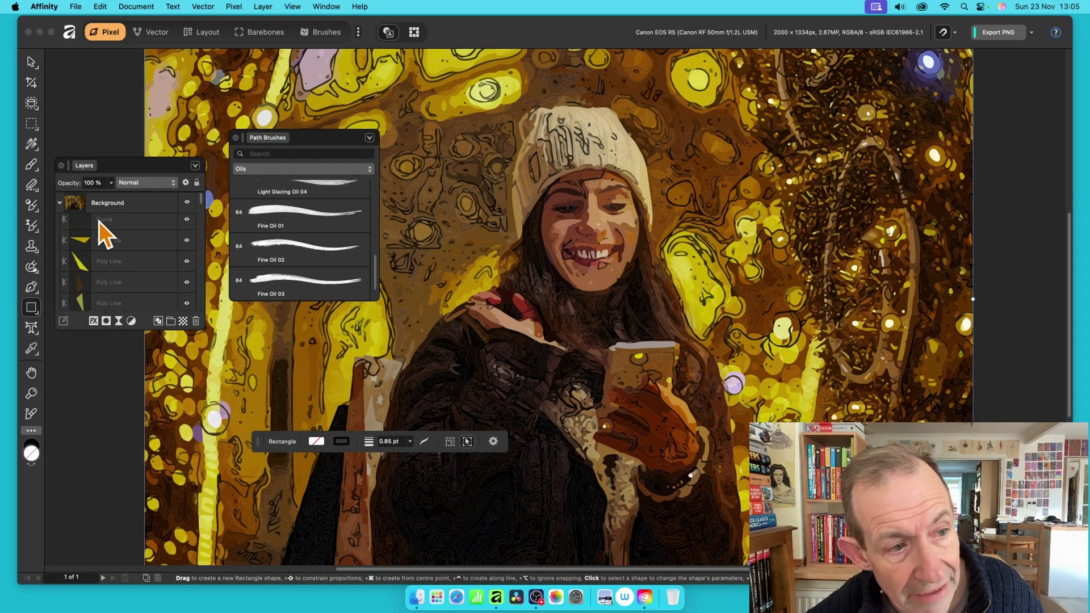
left_click(123, 226)
scroll(202, 203, "down", 5)
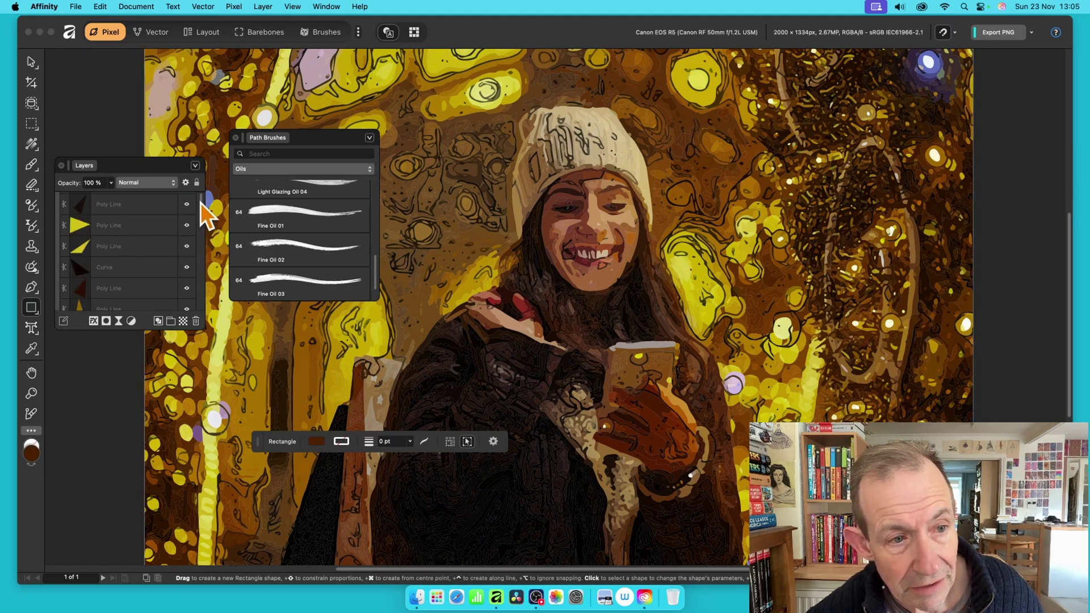
scroll(193, 203, "up", 5)
mouse_move(202, 202)
left_mouse_down()
mouse_move(200, 312)
mouse_move(203, 199)
left_mouse_up()
left_click(134, 300, "shift")
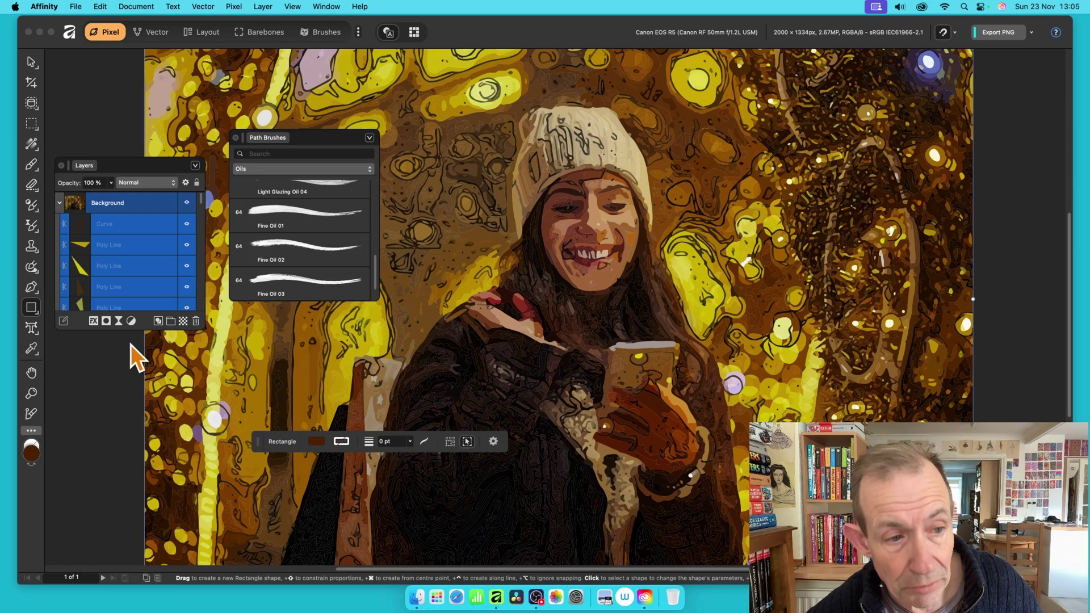
Add a 3D layer effect to the selected shapes and move the effect settings away from the woman's face
left_click(95, 321)
left_click_drag(848, 88, 729, 84)
left_click(574, 129)
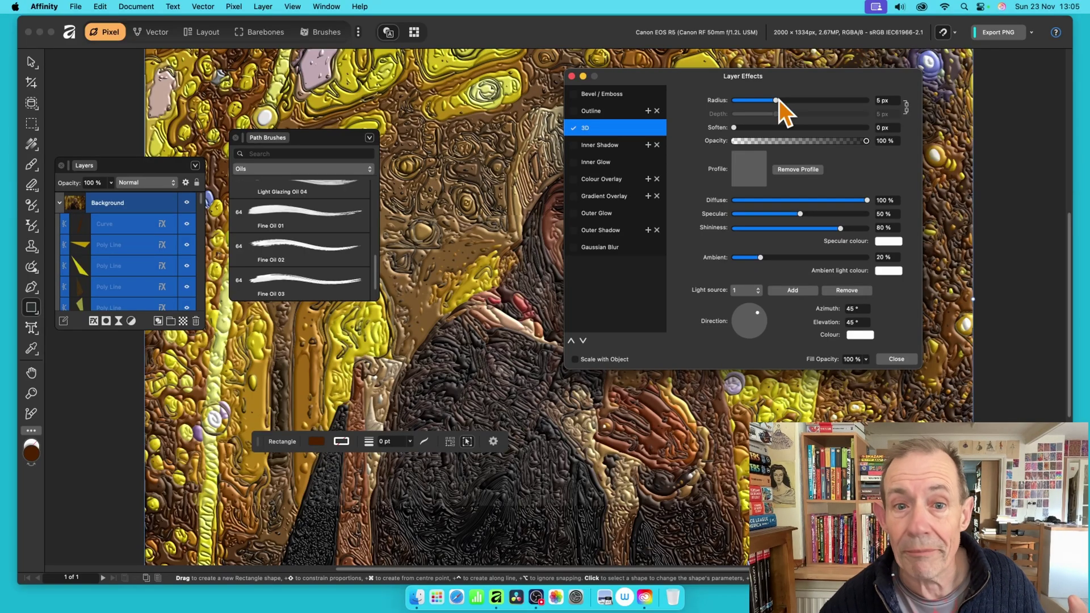
left_click_drag(710, 90, 295, 247)
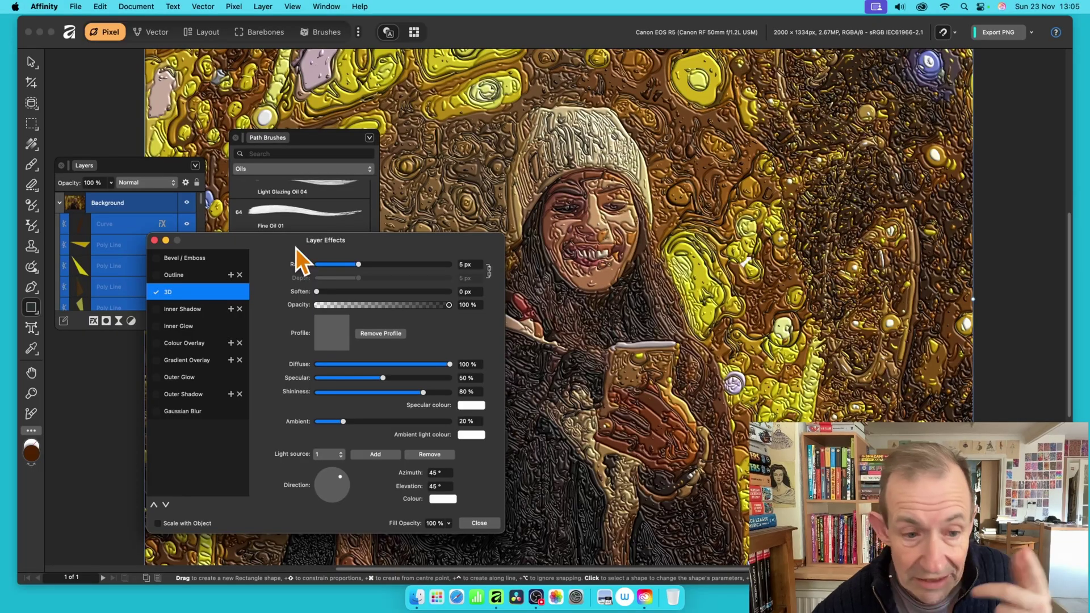
Set the 3D effect's profile to the straight diagonal preset after trying two curved ones, and set Ambient to 43%
left_click(337, 335)
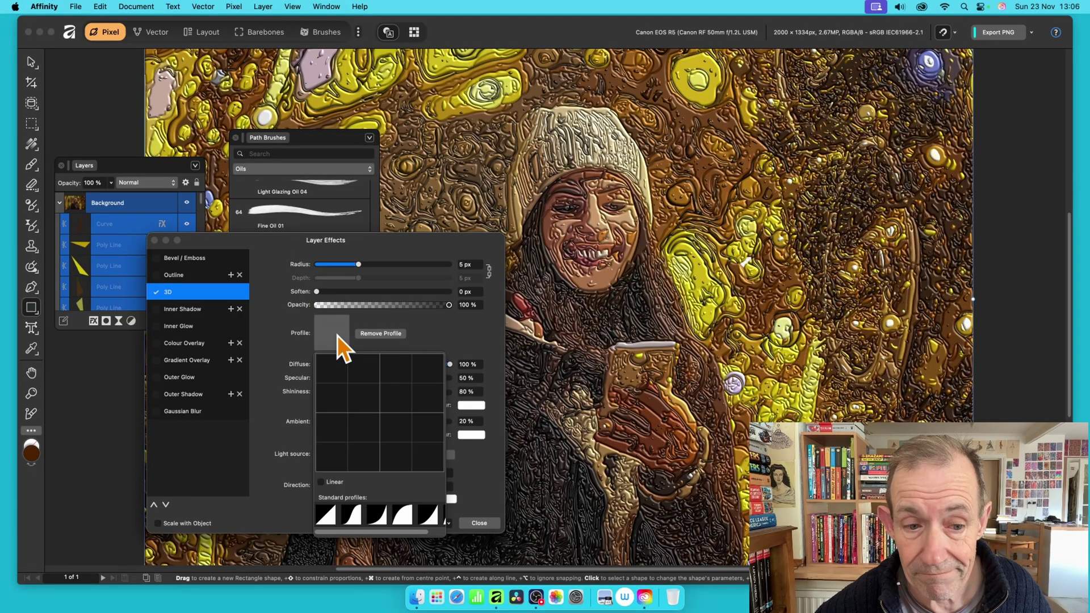
left_click(377, 515)
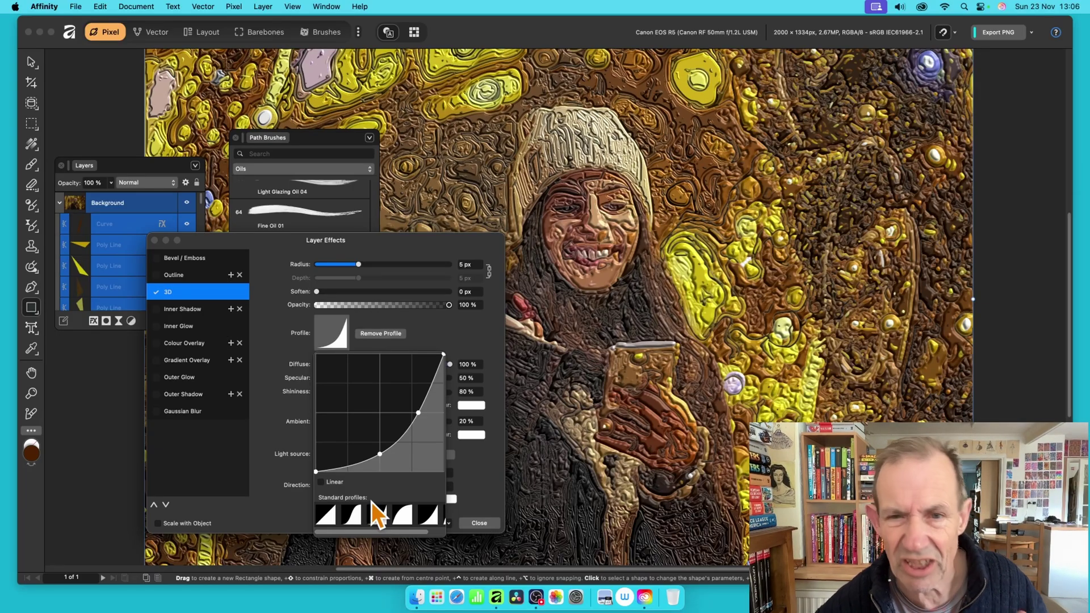
left_click(407, 515)
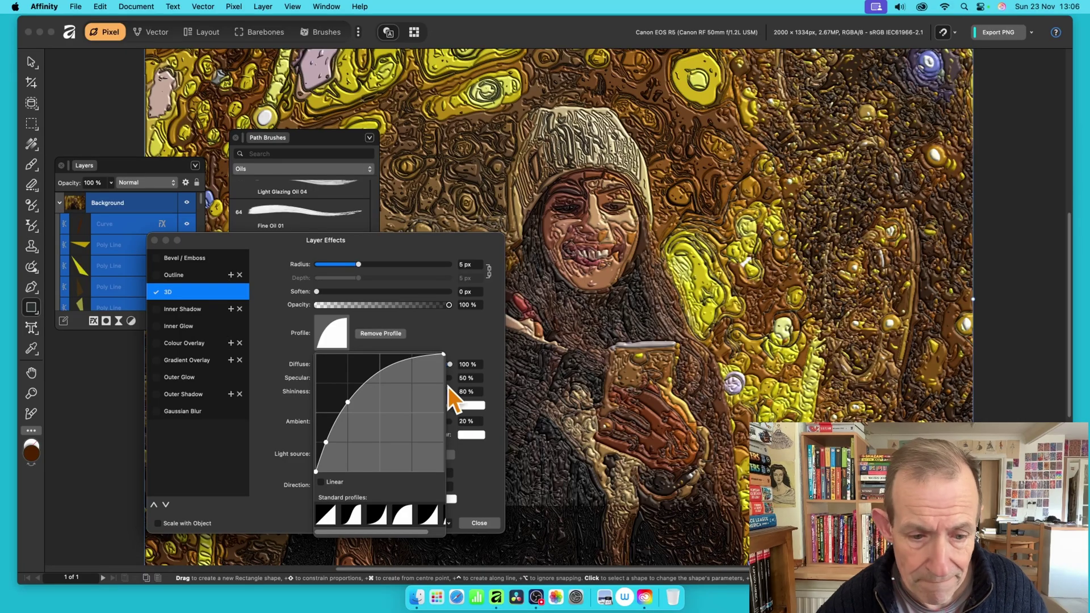
left_click(330, 514)
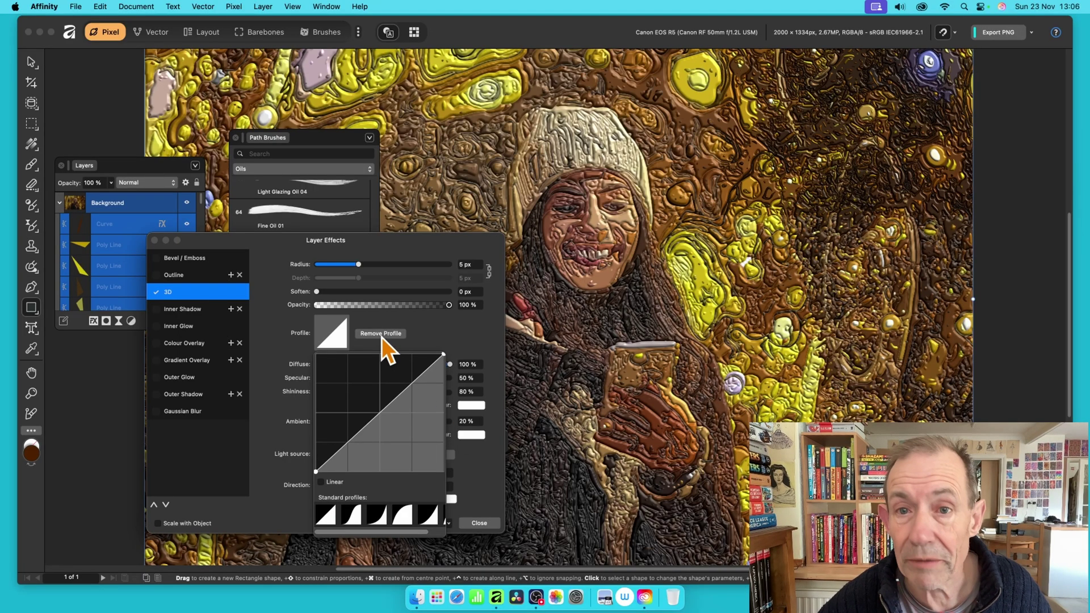
left_click(460, 325)
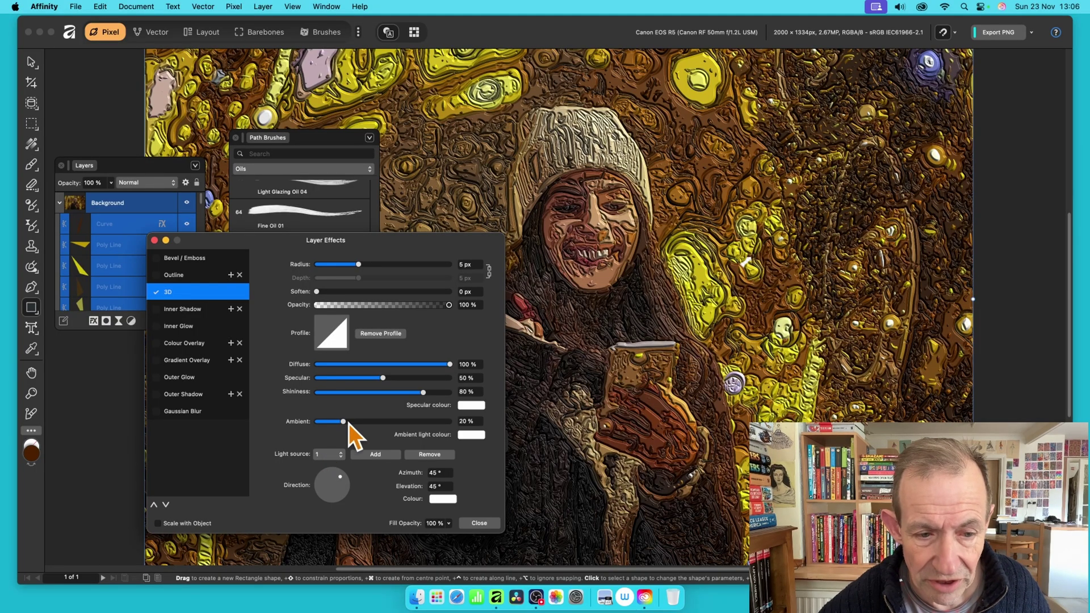
left_click_drag(349, 423, 374, 424)
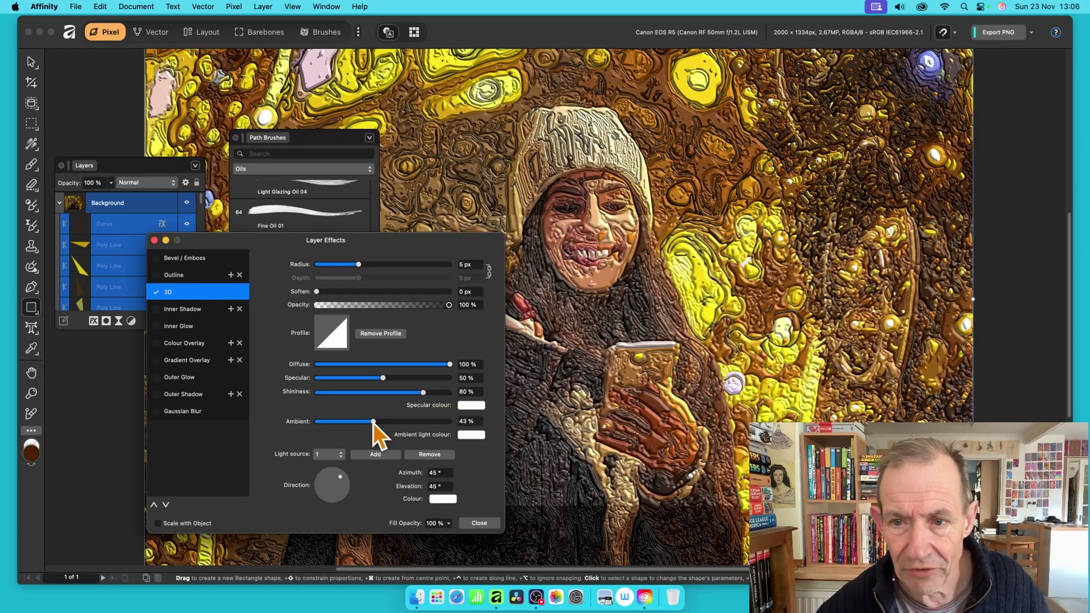
left_click(480, 522)
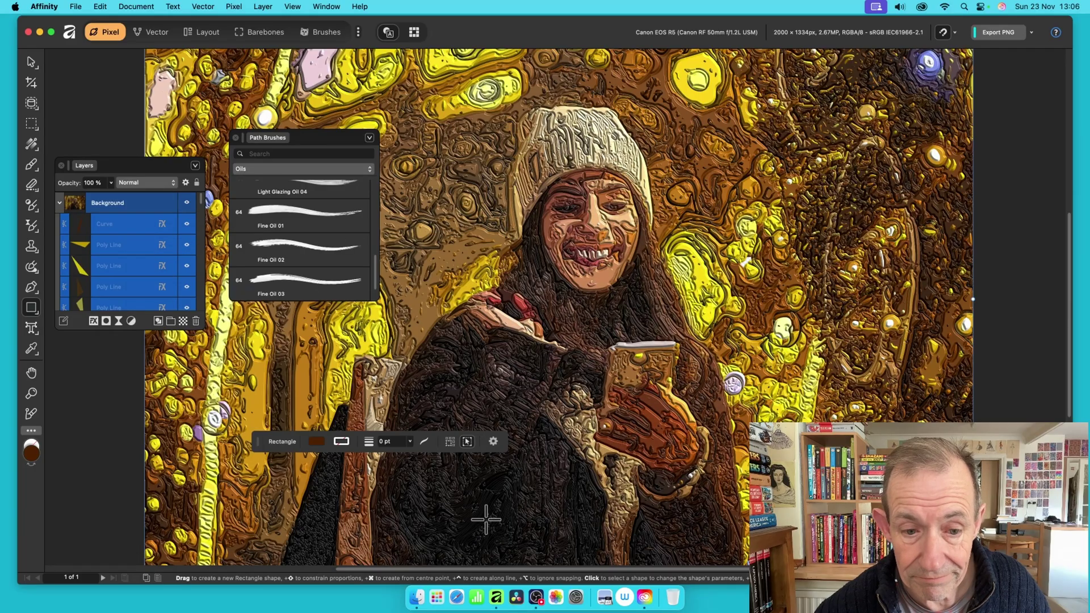
Merge the visible artwork into a new pixel layer and remove the traced Background group
left_click(124, 205)
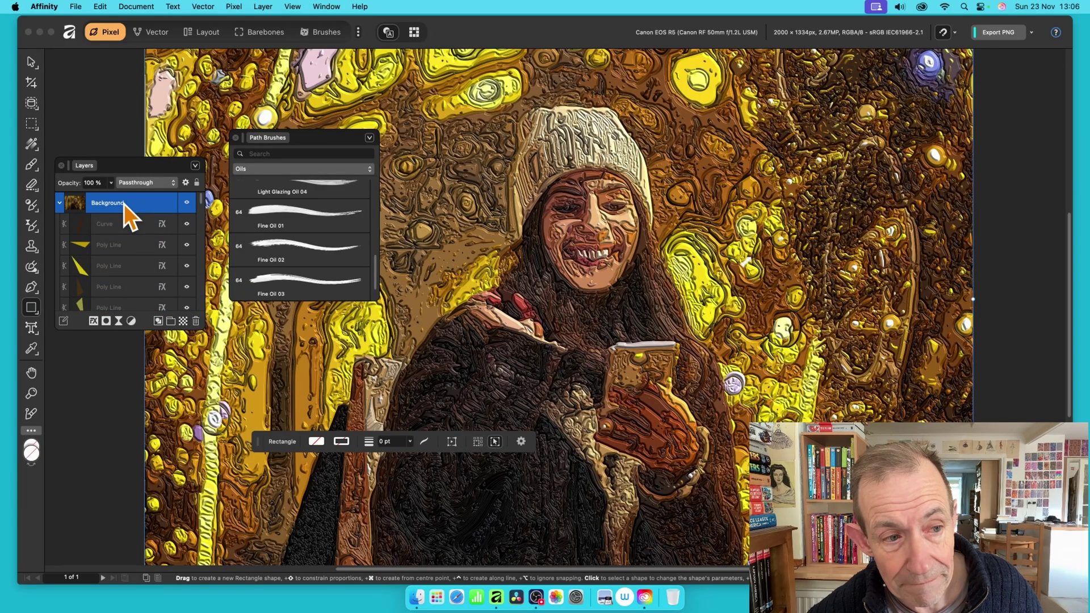
right_click(124, 204)
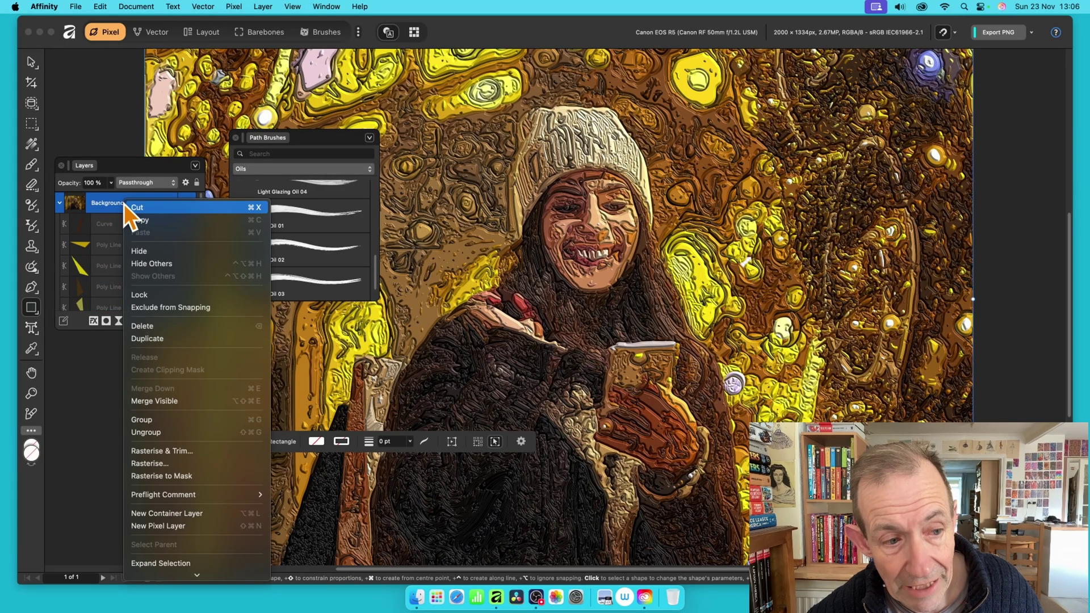
left_click(173, 401)
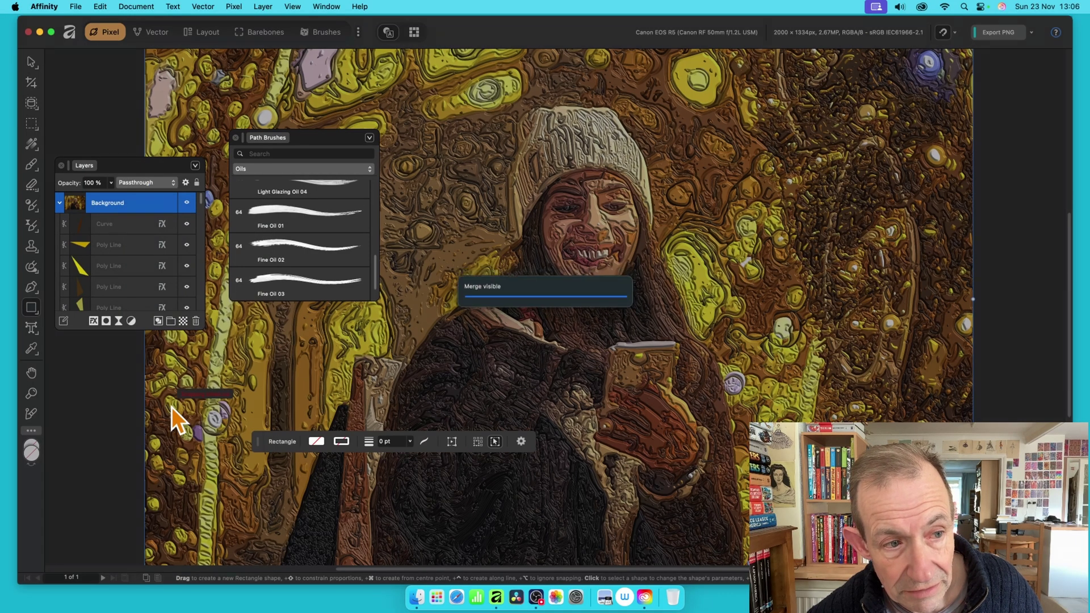
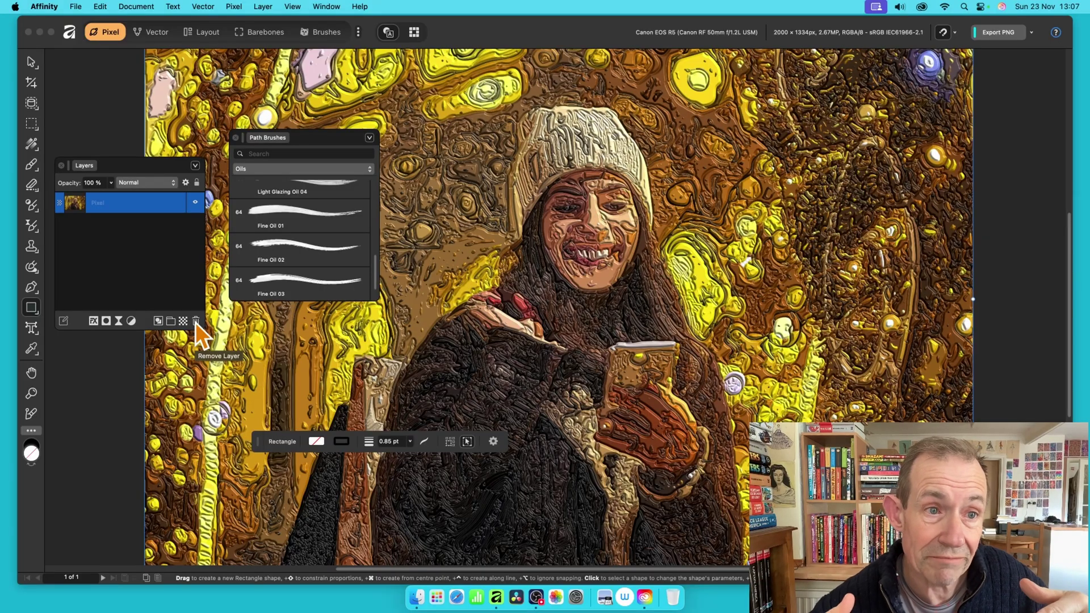
Add an HSL adjustment layer with the hue shifted 63.2° and the saturation raised 50%
left_click(203, 6)
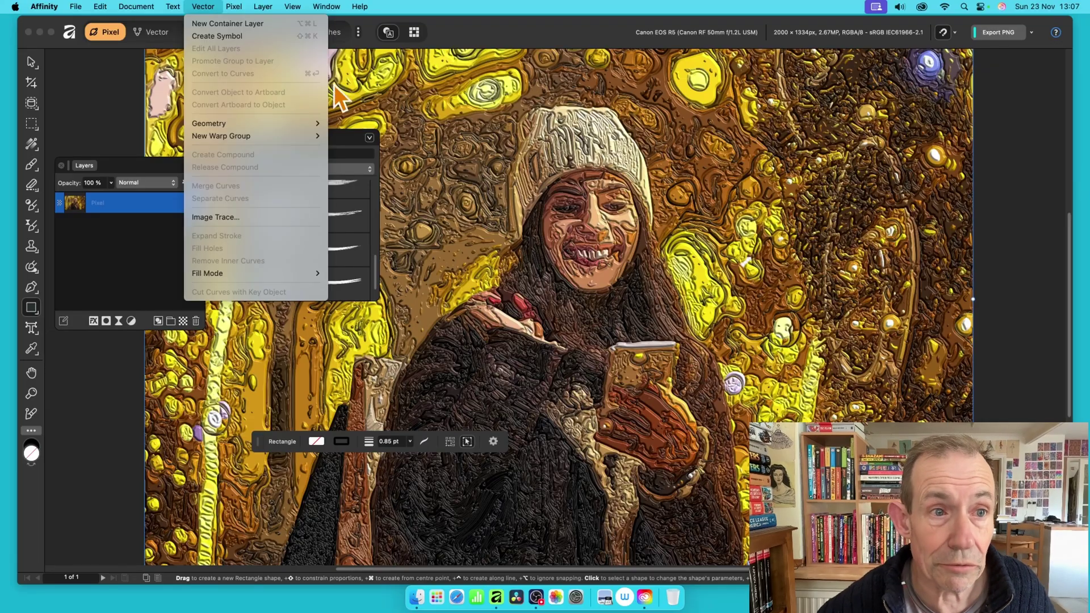
mouse_move(235, 8)
mouse_move(245, 28)
mouse_move(252, 89)
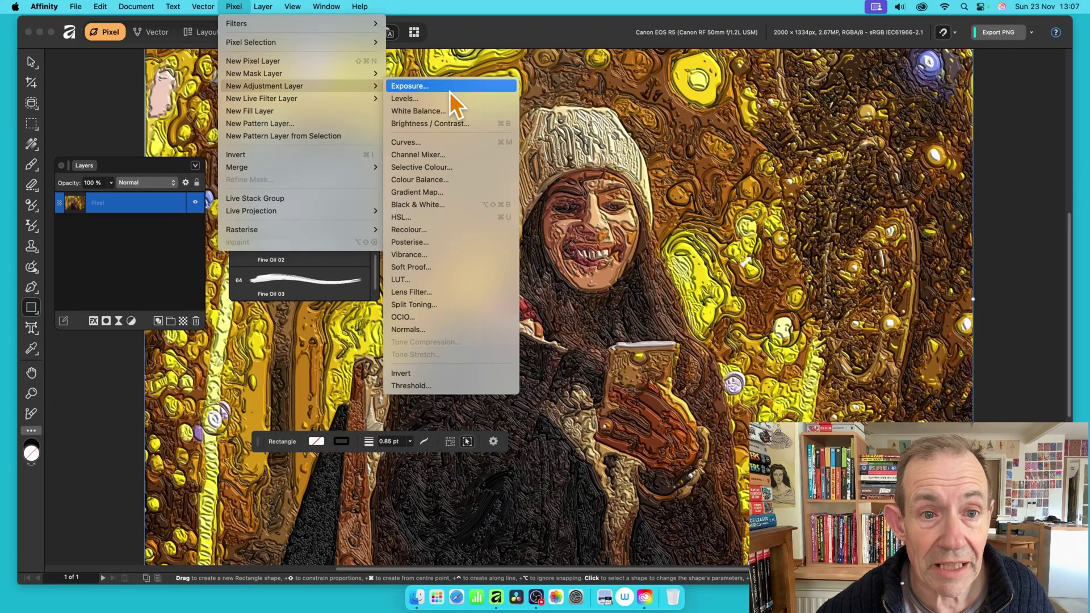
left_click(425, 219)
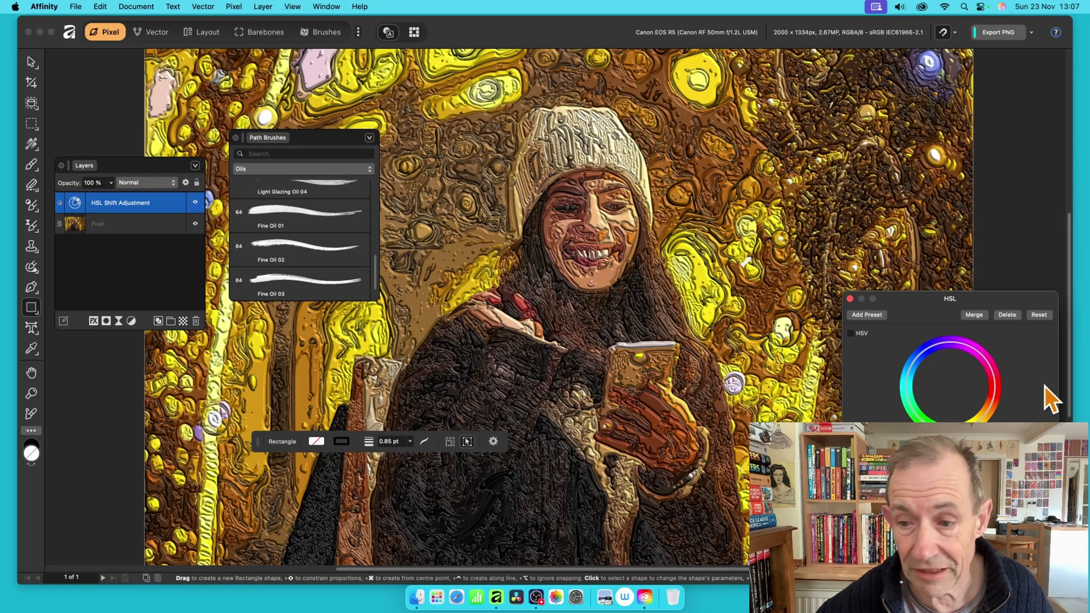
left_click_drag(959, 308, 782, 226)
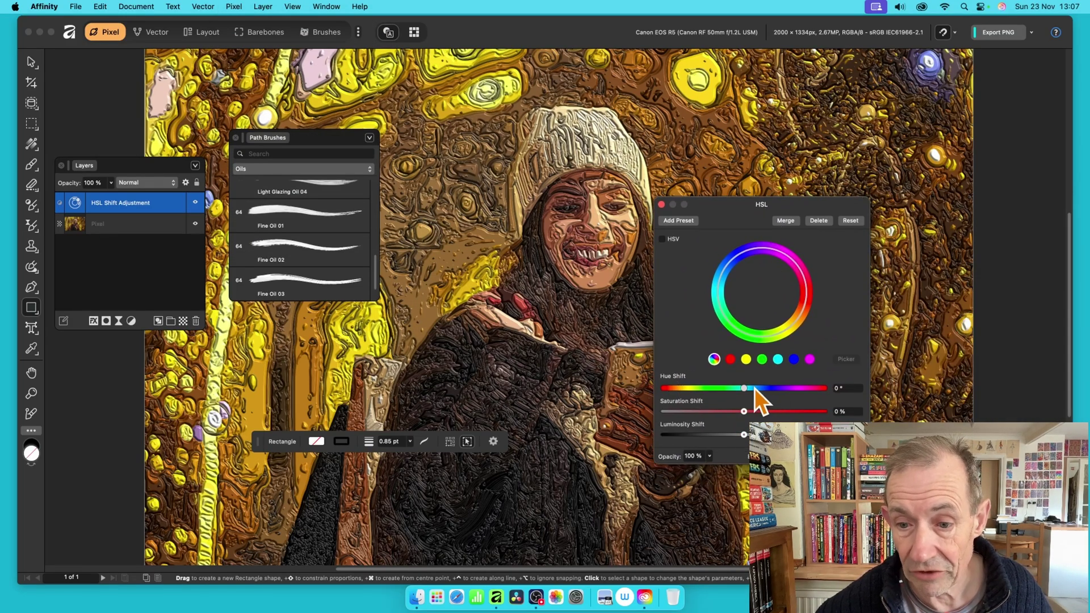
left_click_drag(745, 390, 772, 396)
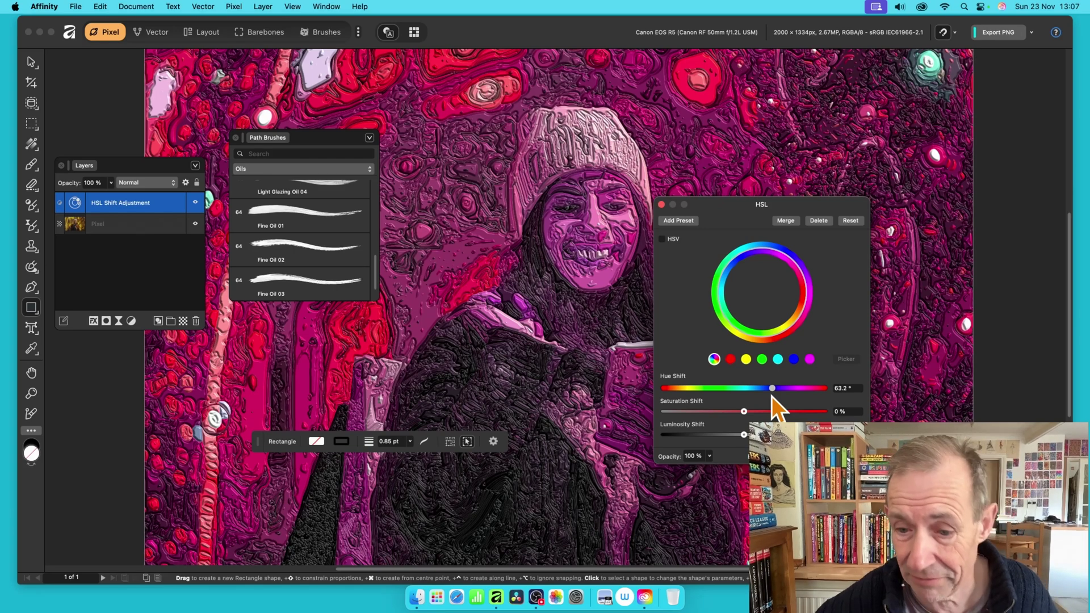
left_click_drag(744, 411, 785, 414)
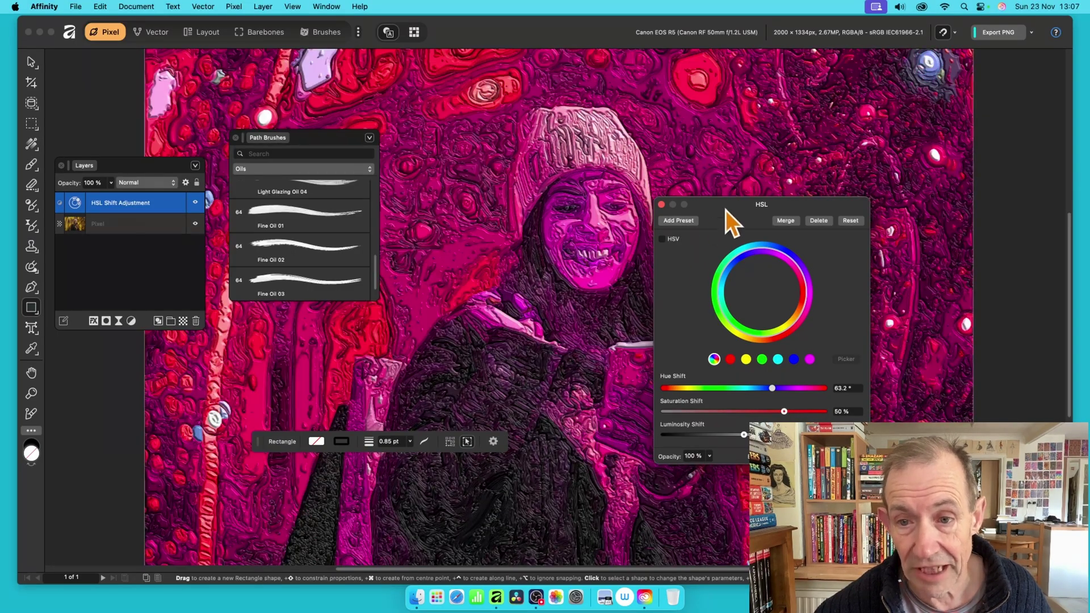
Preview the Linear Burn blend mode for the HSL adjustment, close its settings and remove the adjustment layer
left_click_drag(725, 208, 301, 143)
left_click(394, 391)
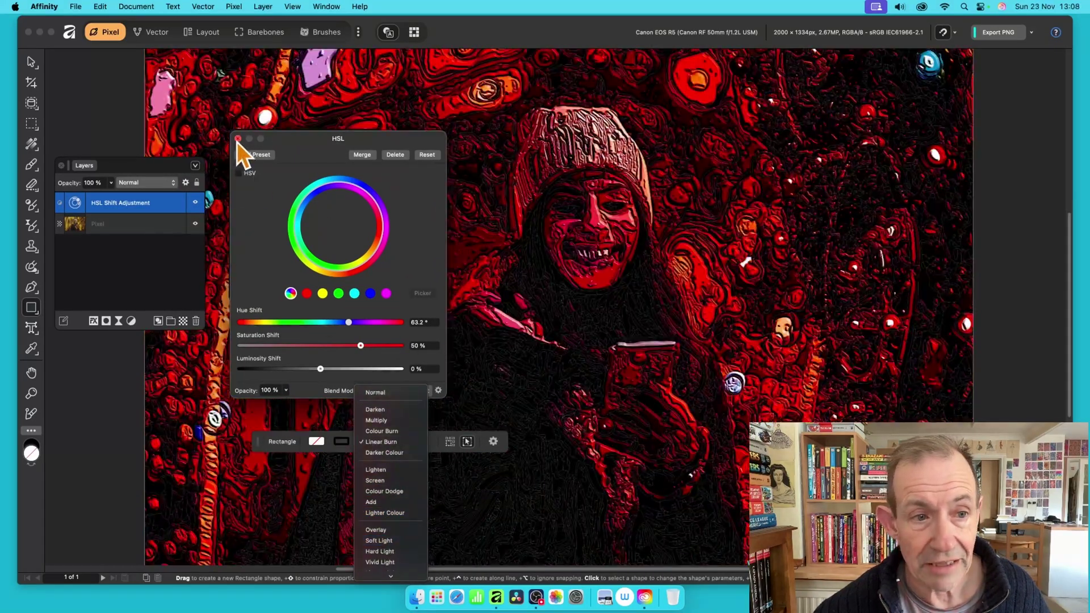
left_click(238, 139)
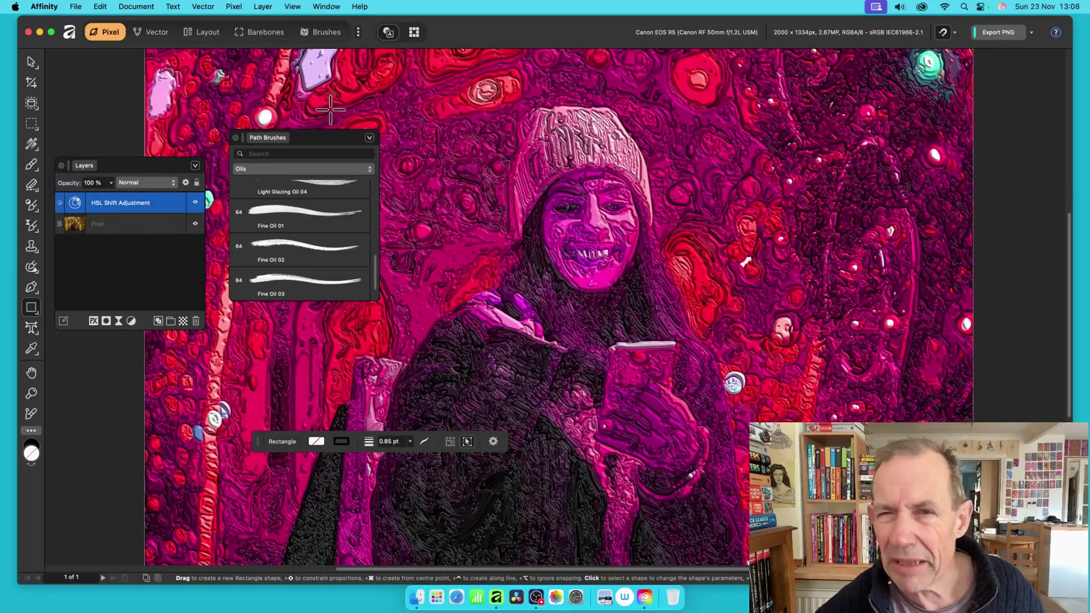
left_click(196, 321)
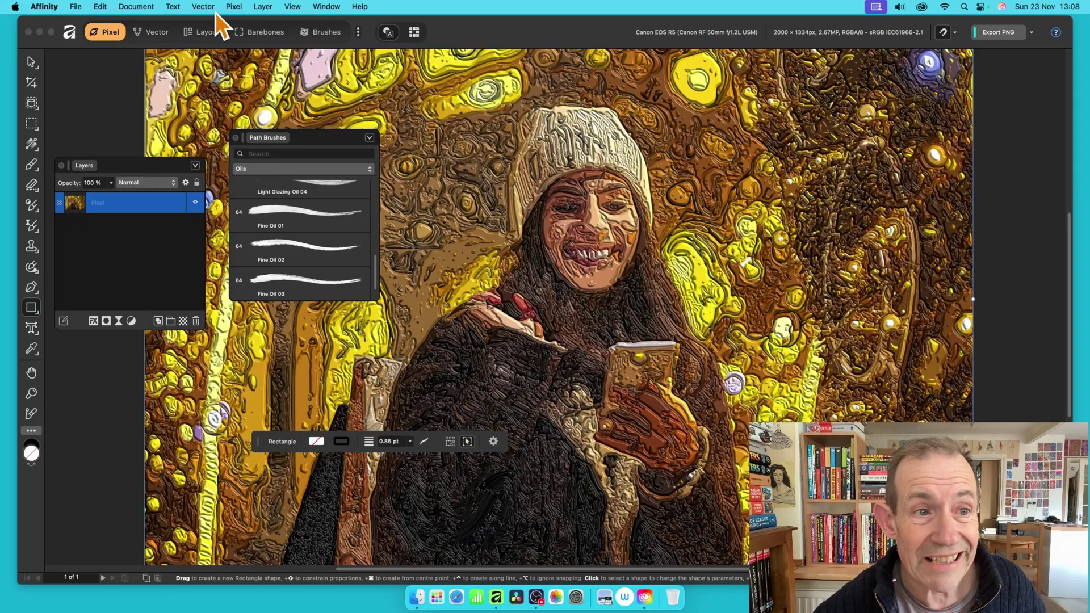
Preview another Image Trace of the pixel layer and cancel it without applying
left_click(209, 4)
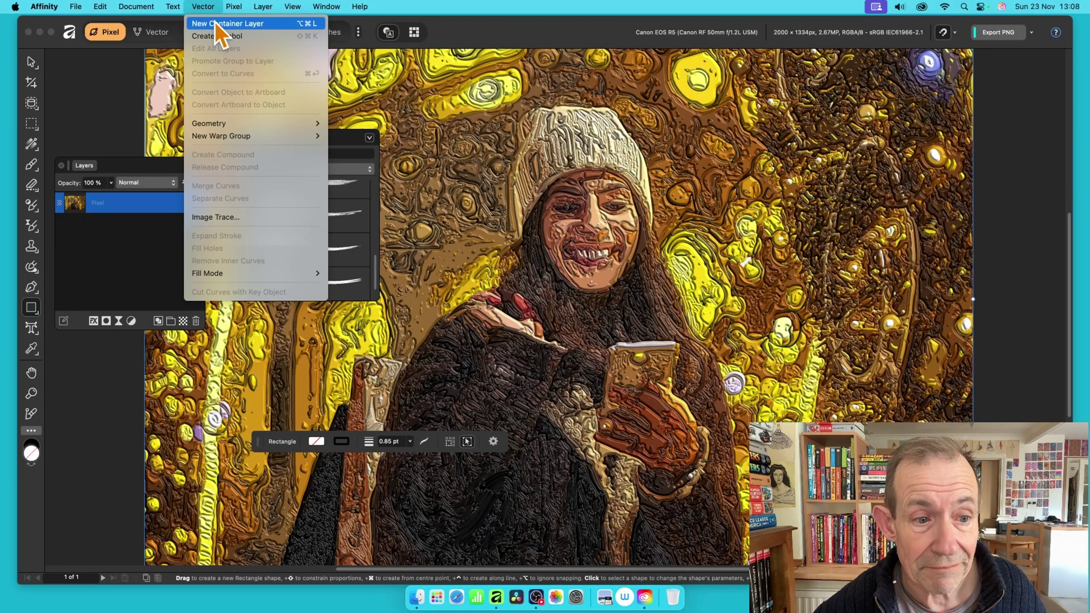
left_click(236, 217)
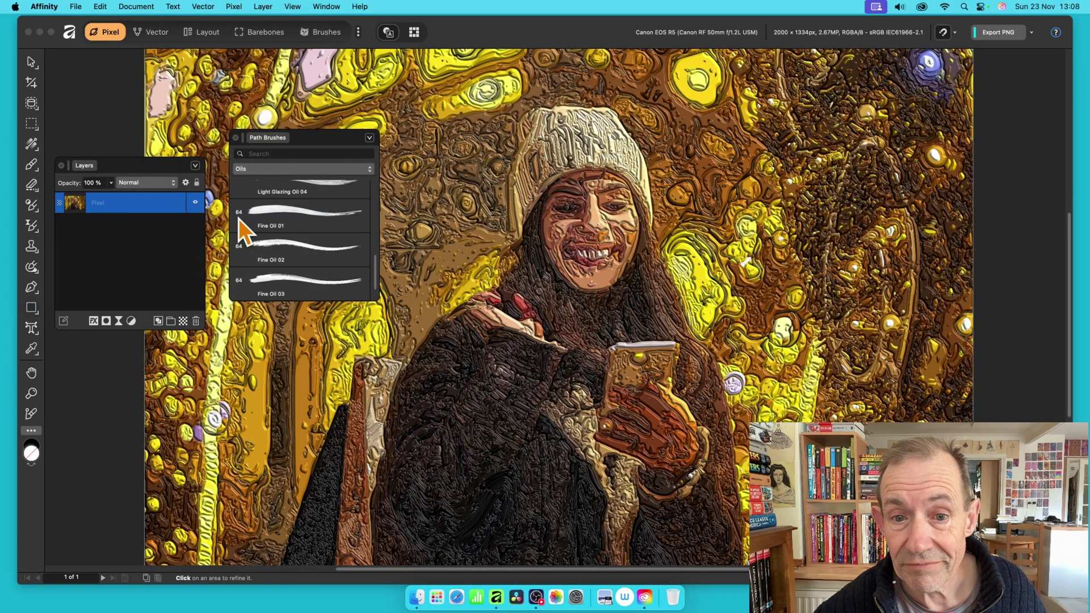
mouse_move(798, 397)
left_mouse_down()
mouse_move(593, 247)
mouse_move(838, 121)
mouse_move(367, 330)
left_mouse_up()
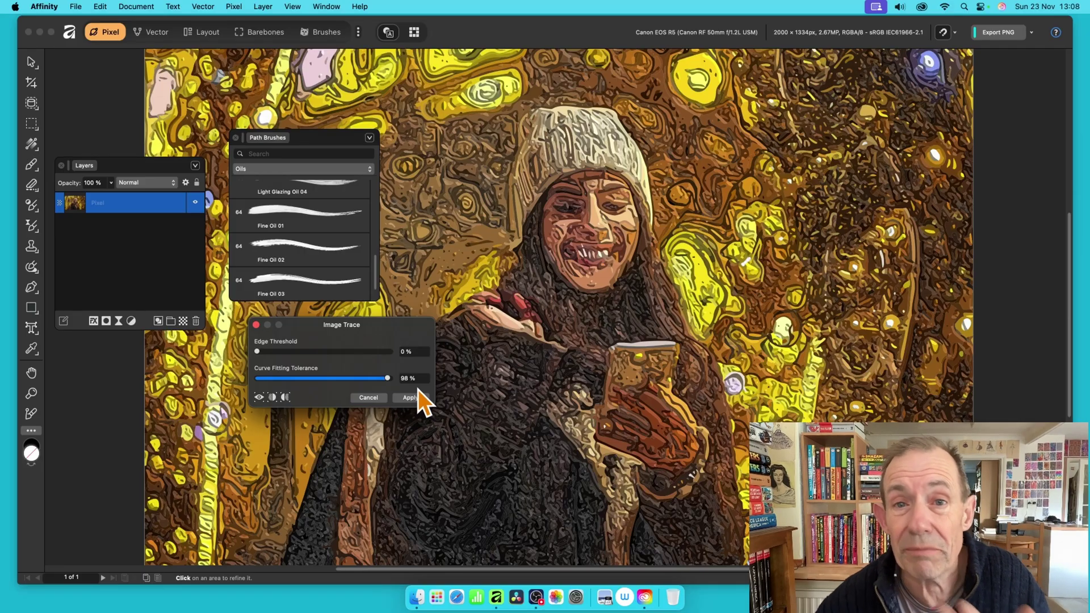
left_click(372, 399)
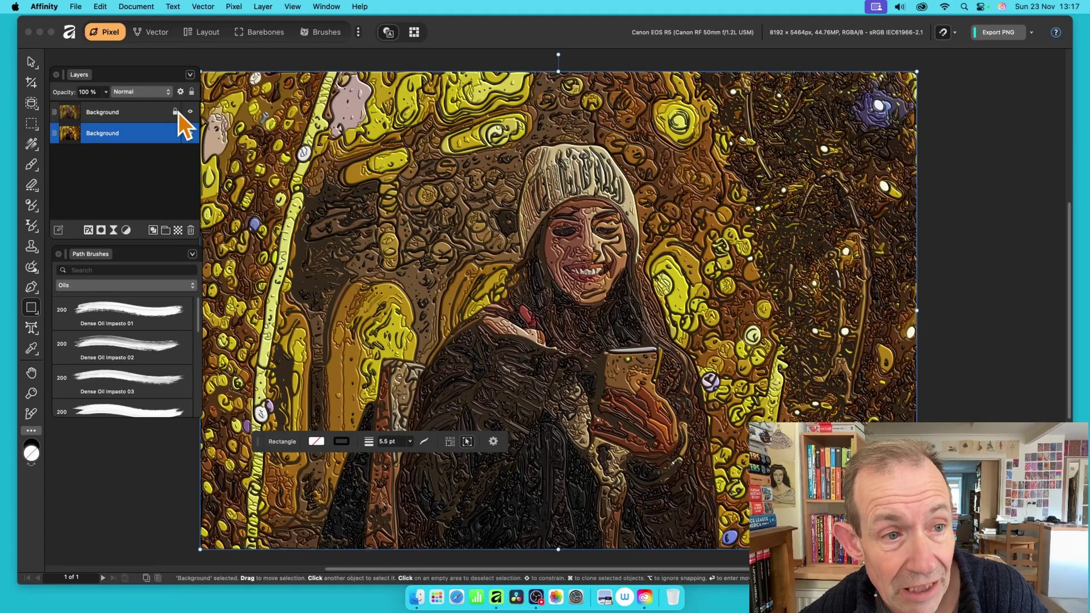
Compare the painted Background layer with the original photo by toggling its visibility, and move the photo layer above the painted one
left_click(190, 112)
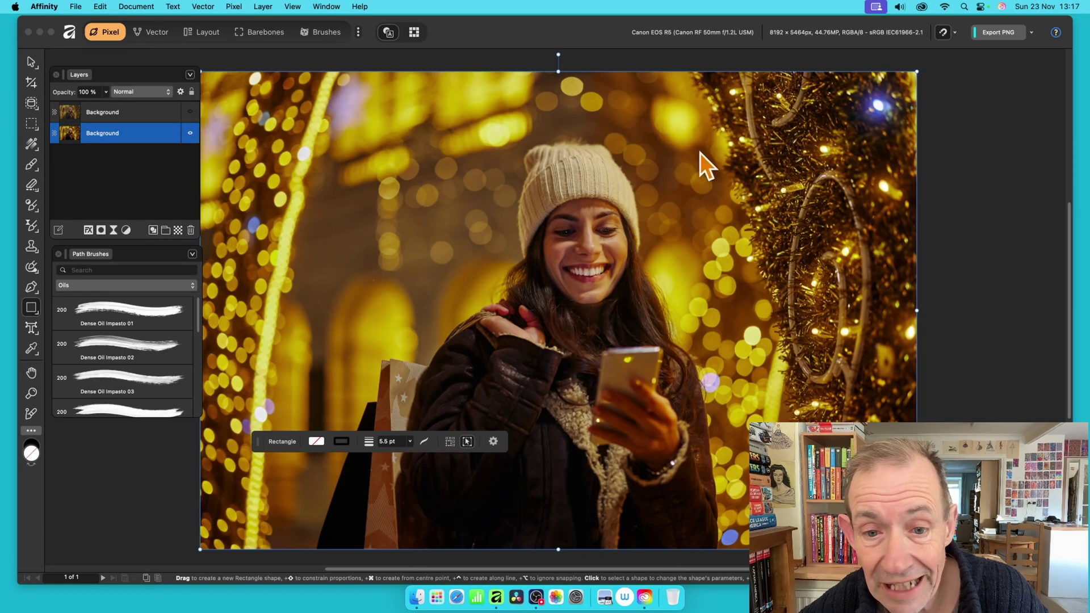
left_click(190, 112)
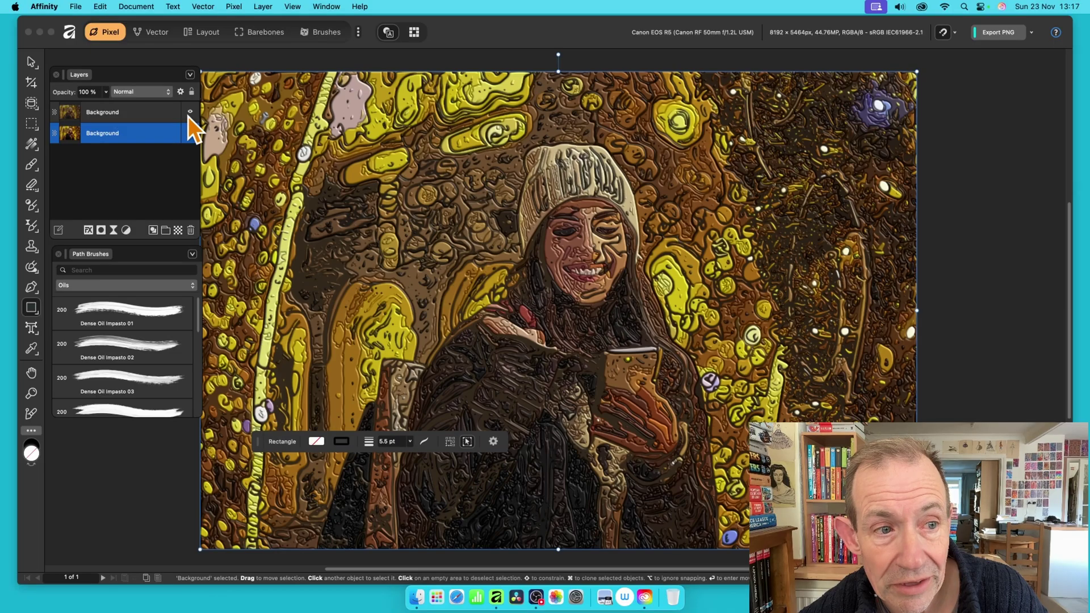
left_click(117, 116)
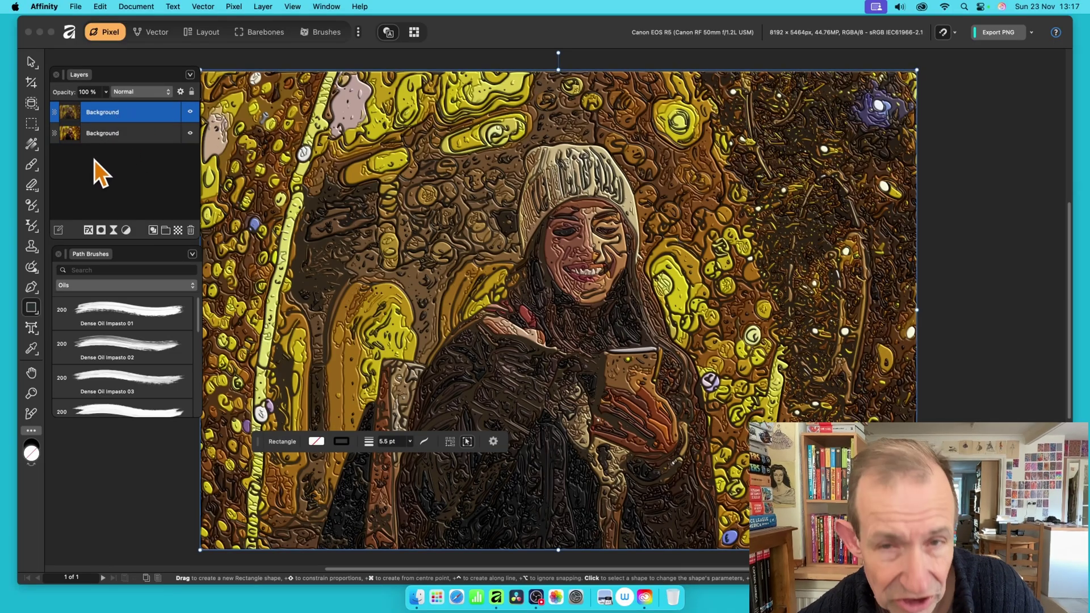
left_click(132, 134)
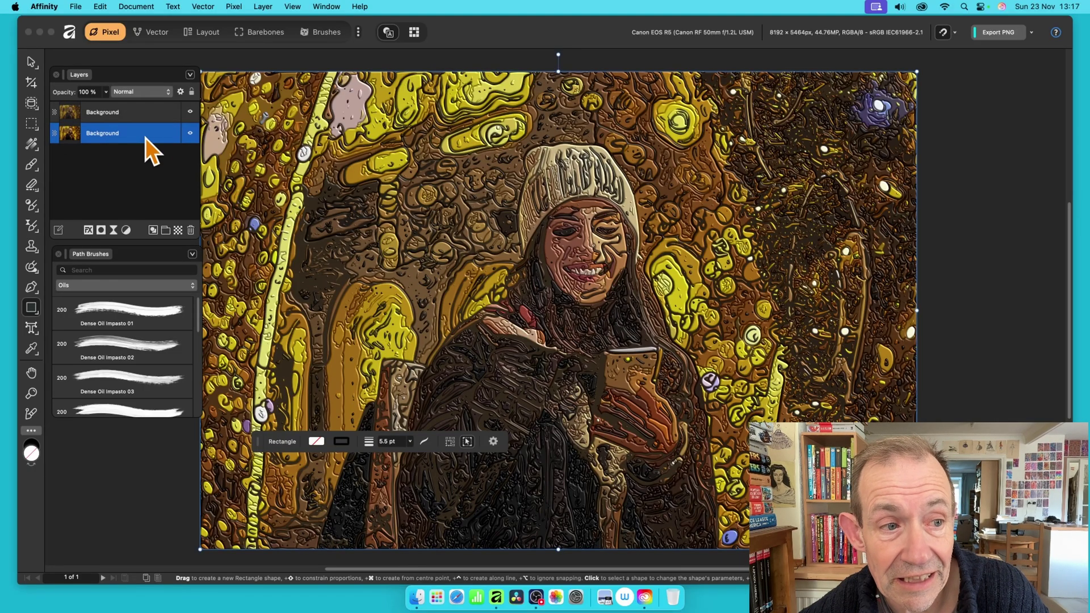
left_click_drag(146, 138, 147, 104)
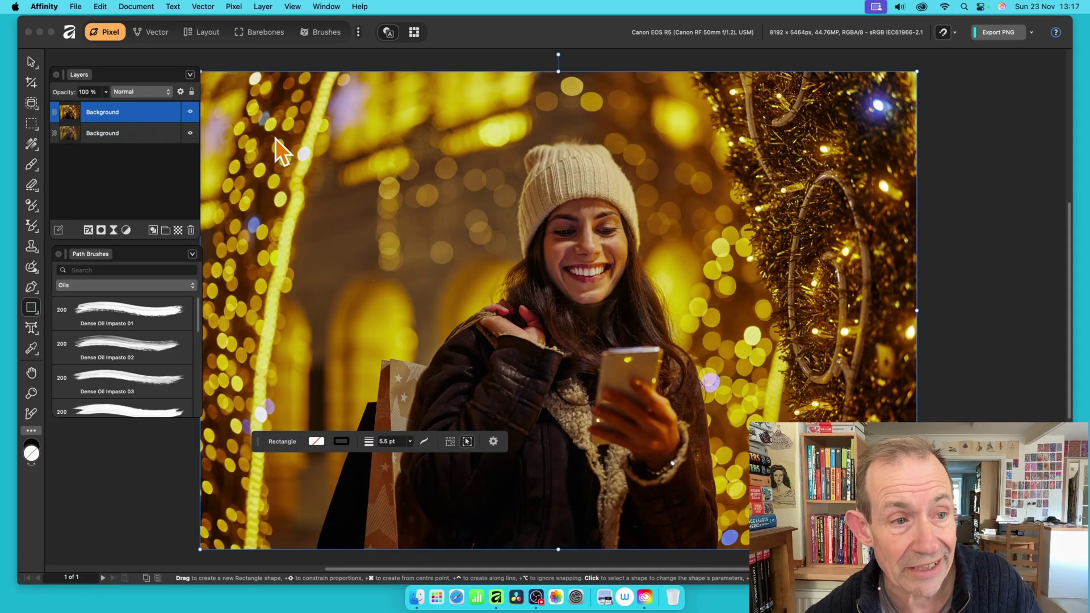
Add a live Displace filter to the photo layer, set its strength to 269.5 px and move its settings clear of the woman
left_click(233, 7)
mouse_move(235, 25)
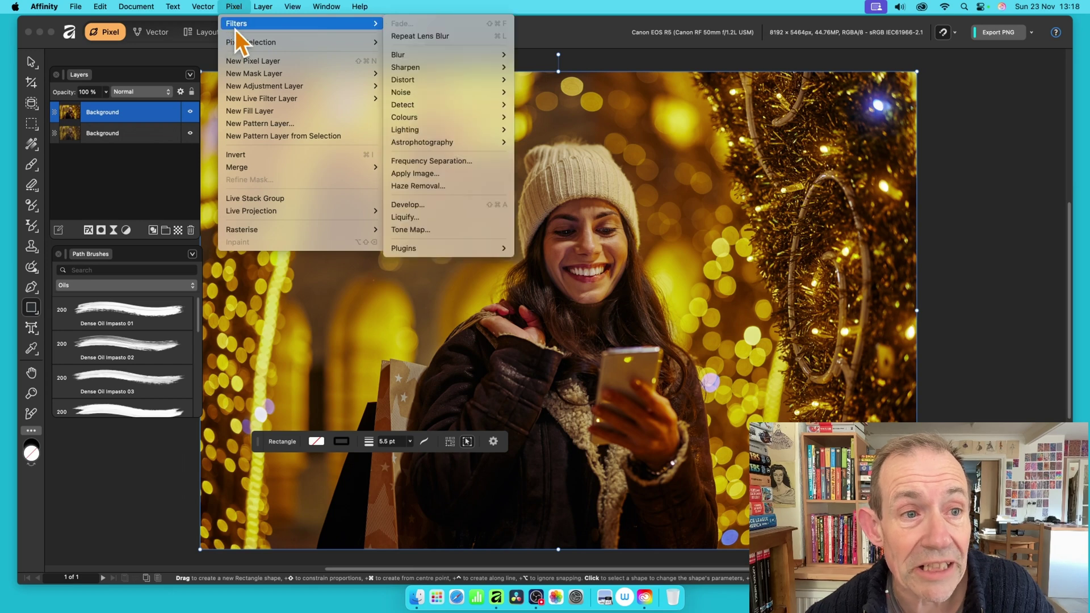
mouse_move(413, 80)
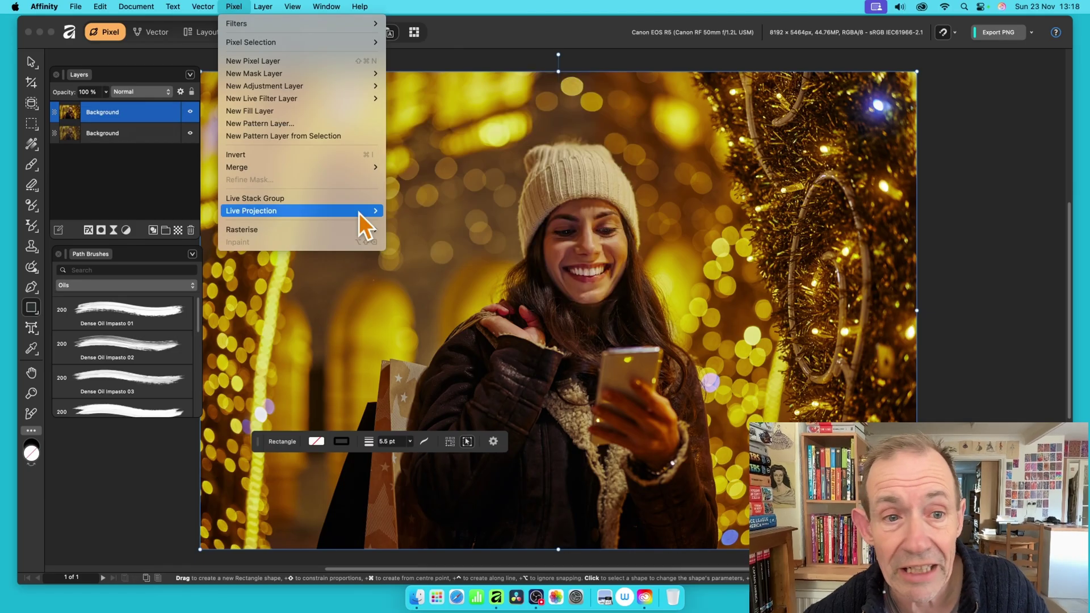
mouse_move(279, 102)
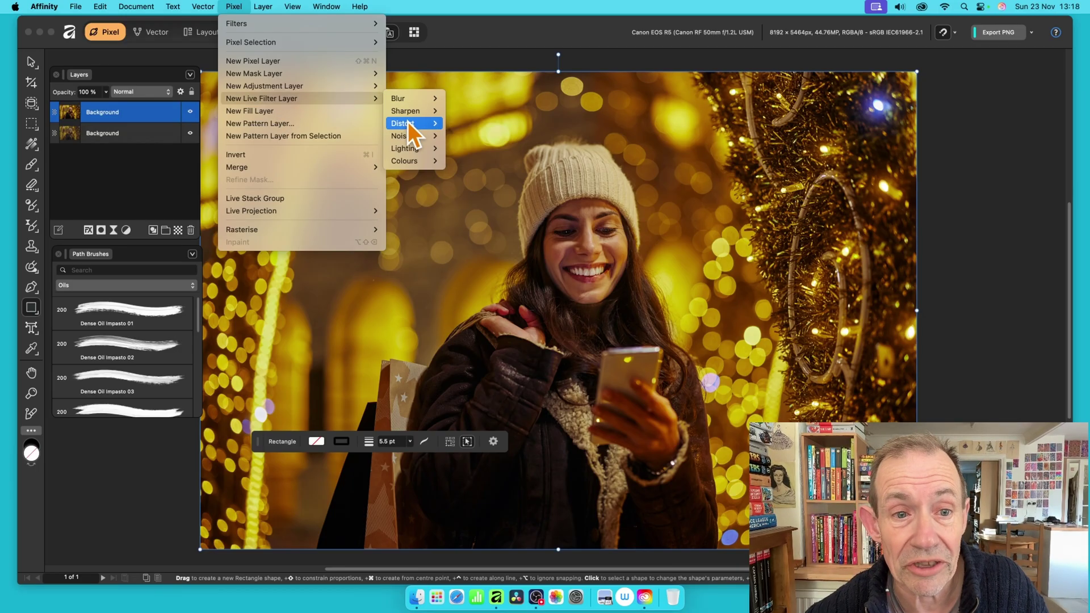
mouse_move(413, 124)
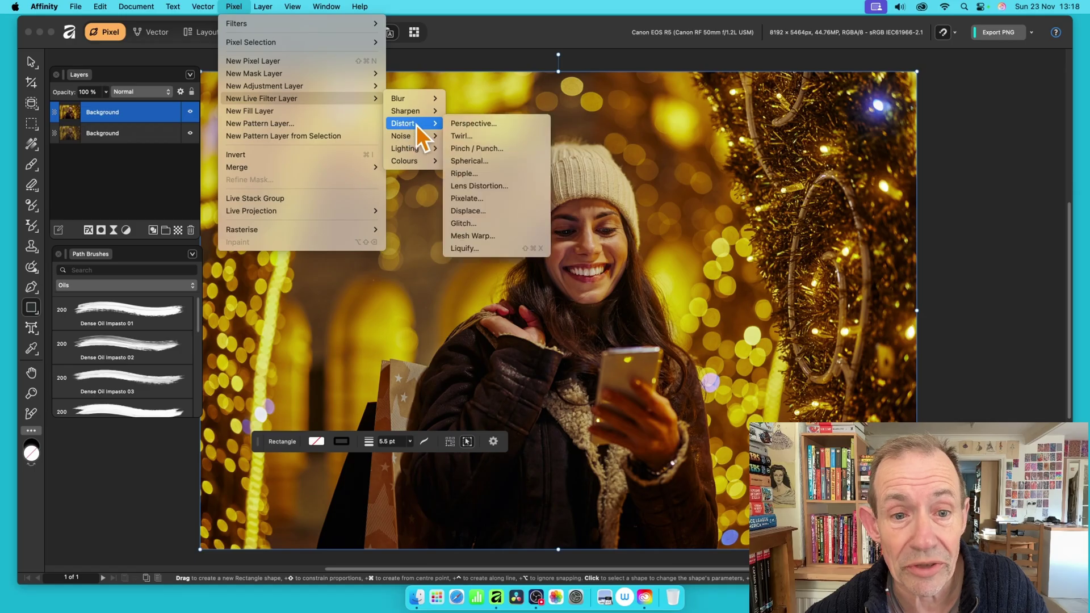
left_click(495, 212)
left_click_drag(965, 414, 466, 129)
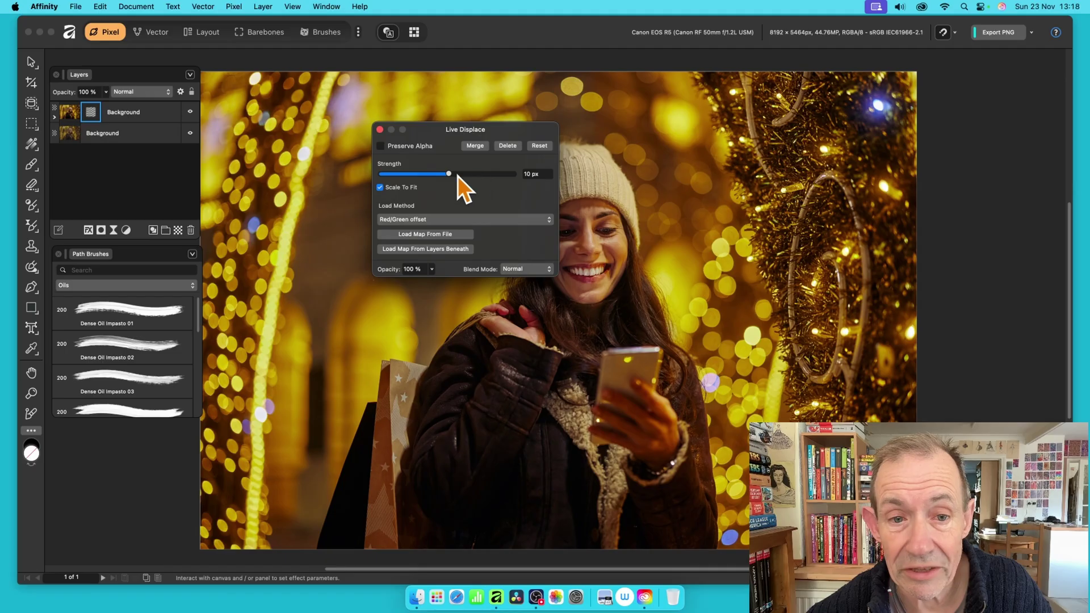
left_click_drag(454, 175, 483, 175)
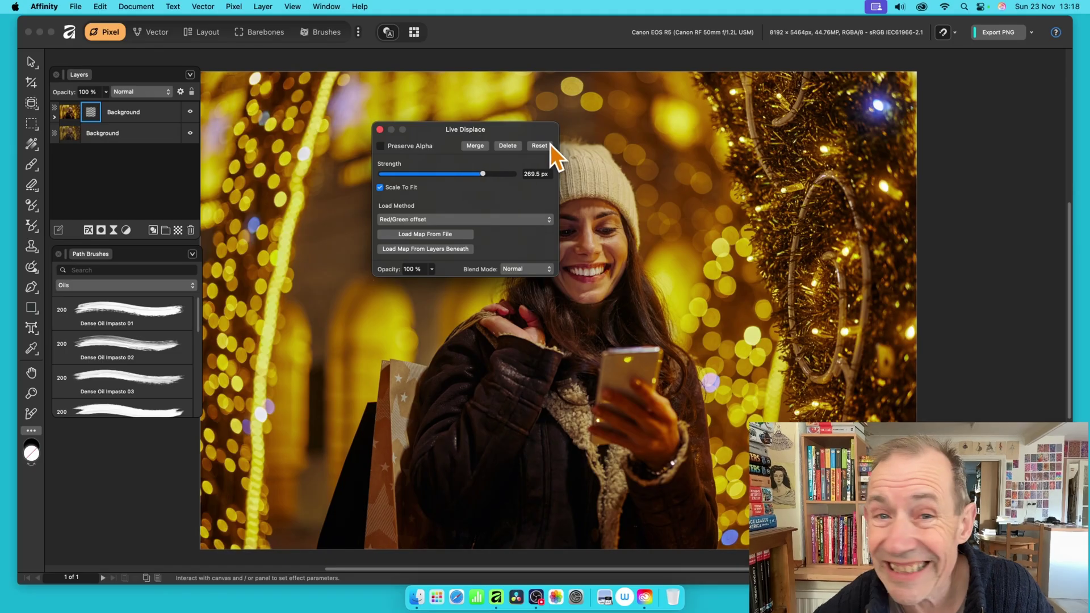
left_click_drag(487, 135, 379, 138)
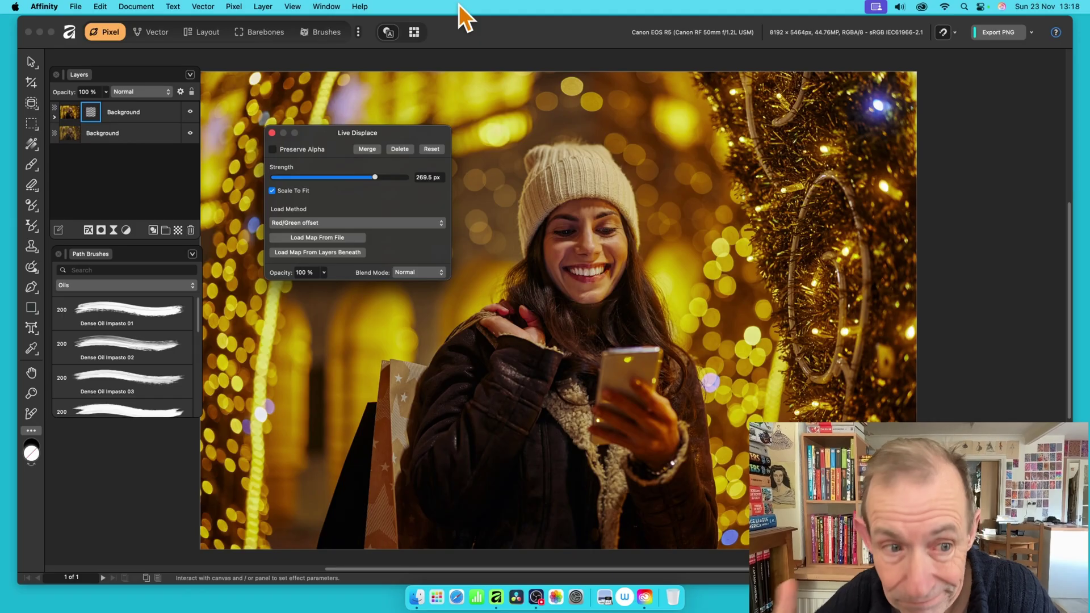
Keep the Red/Green offset load method and load the displacement map from the layers beneath
left_click(318, 224)
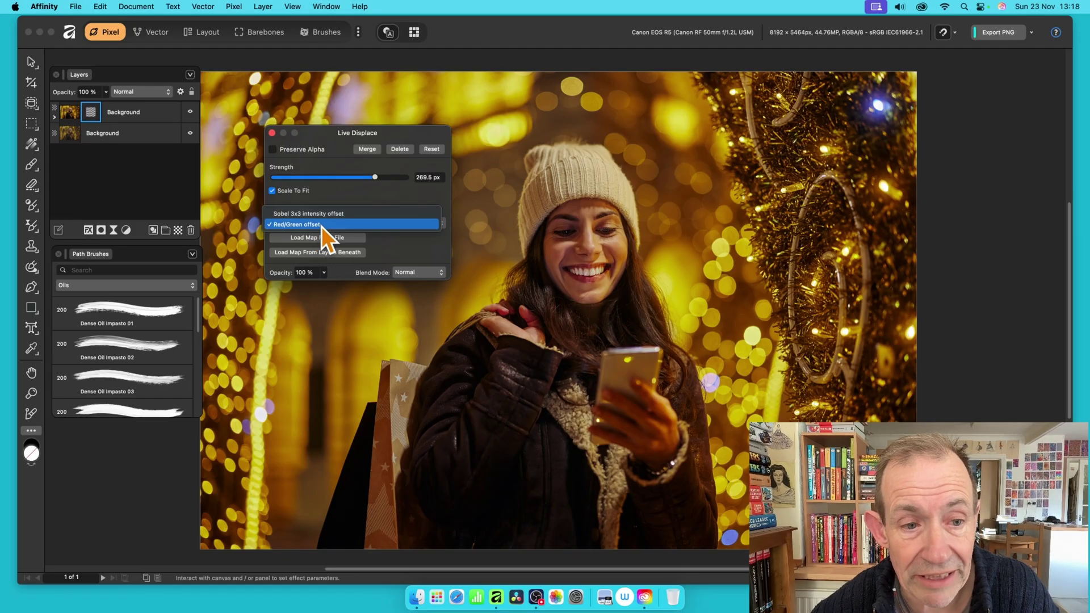
left_click(322, 225)
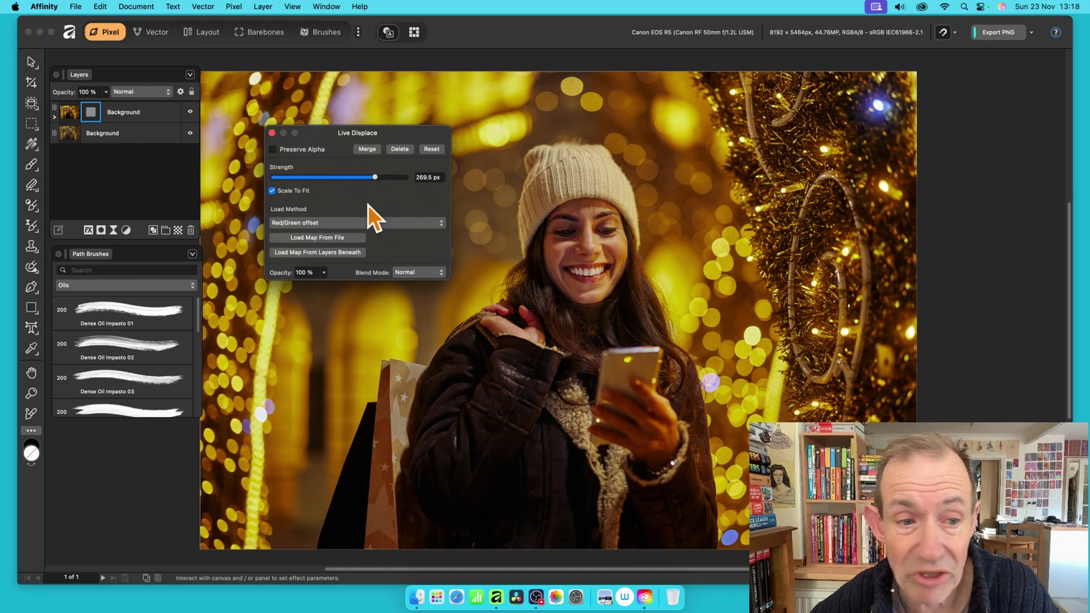
left_click(314, 255)
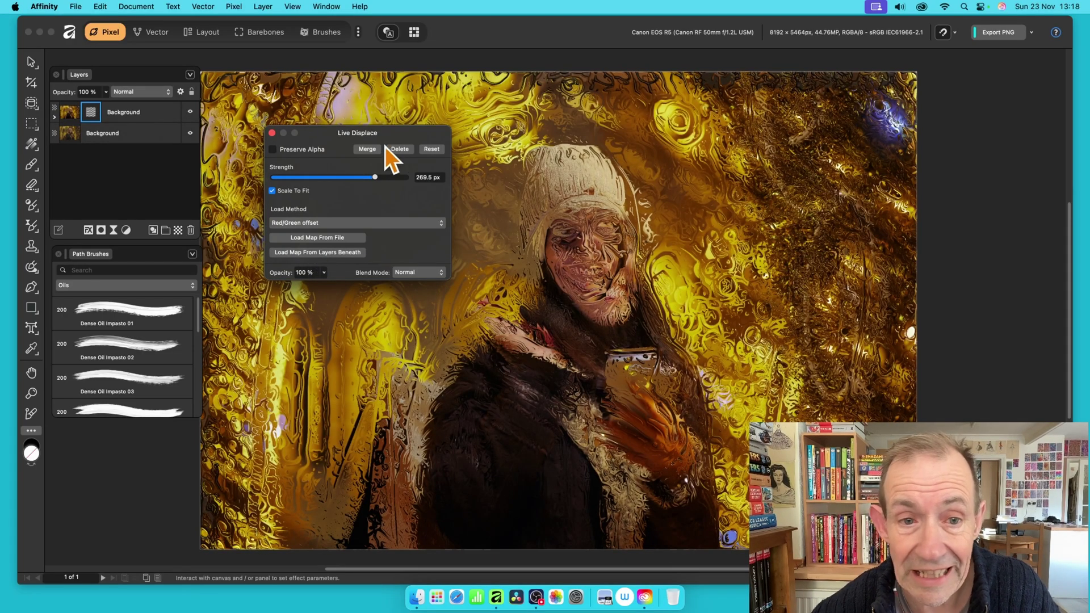
left_click_drag(391, 137, 247, 103)
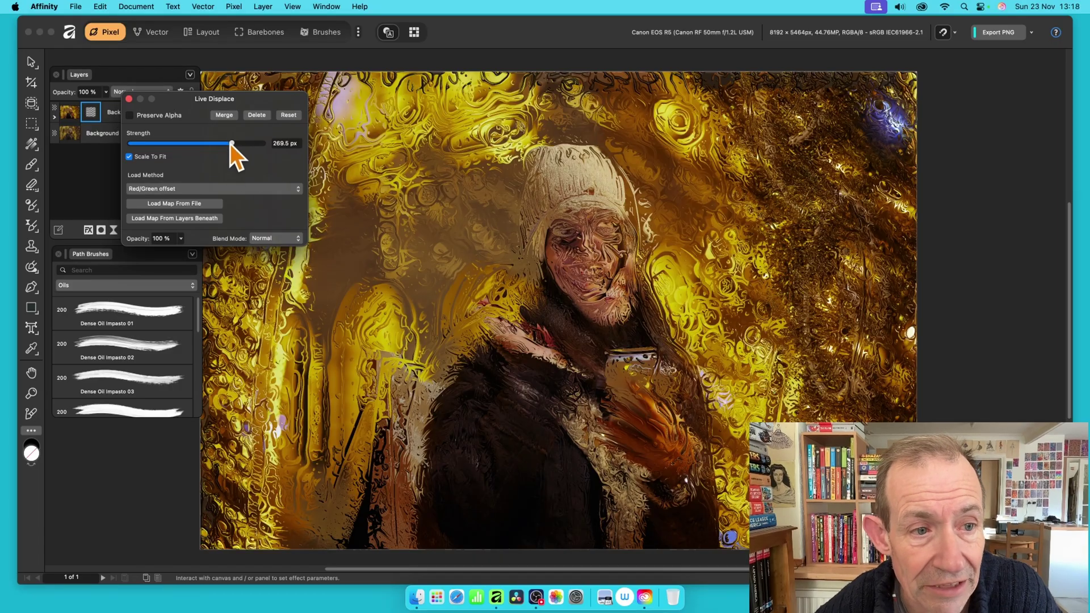
Set the displacement strength to 104.9 px after trying 16.6 and 512 px, and keep the blend mode at Normal after previewing Darker Colour
left_click_drag(231, 144, 217, 144)
left_click_drag(209, 145, 198, 147)
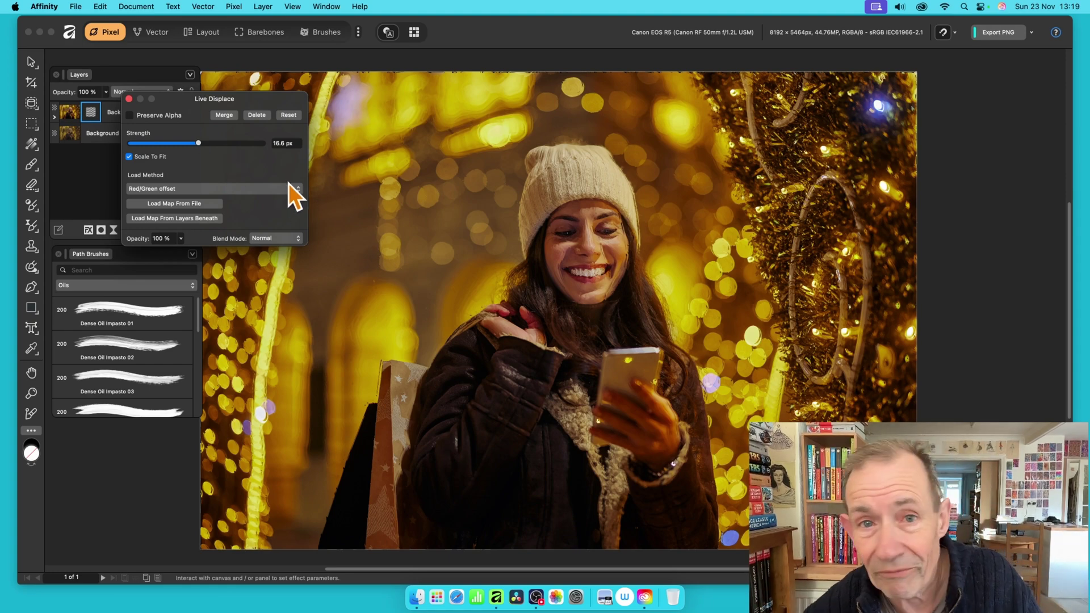
left_click_drag(207, 145, 286, 145)
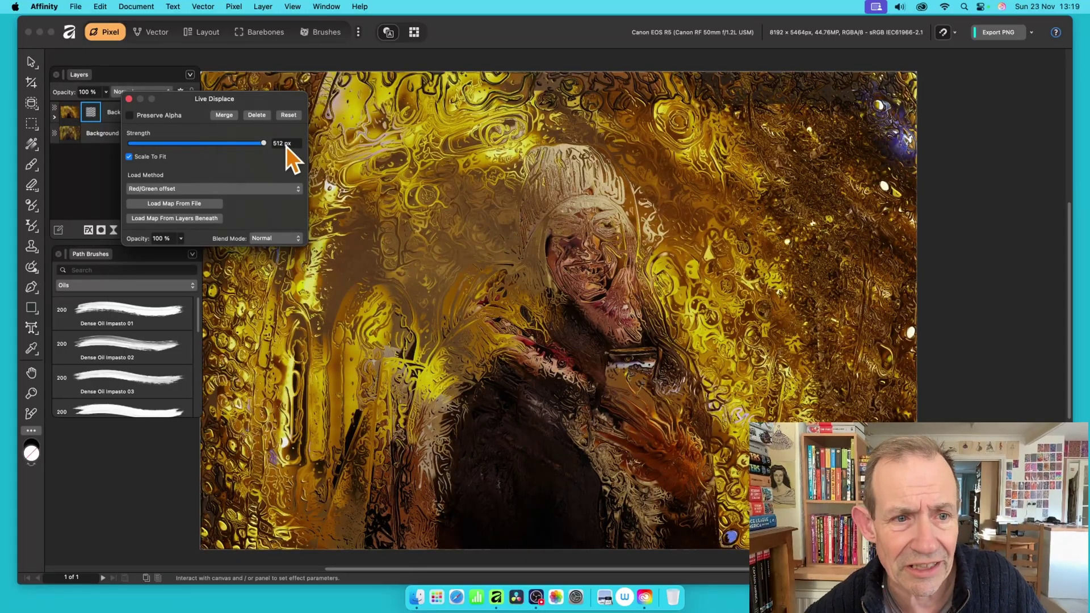
left_click_drag(268, 145, 206, 143)
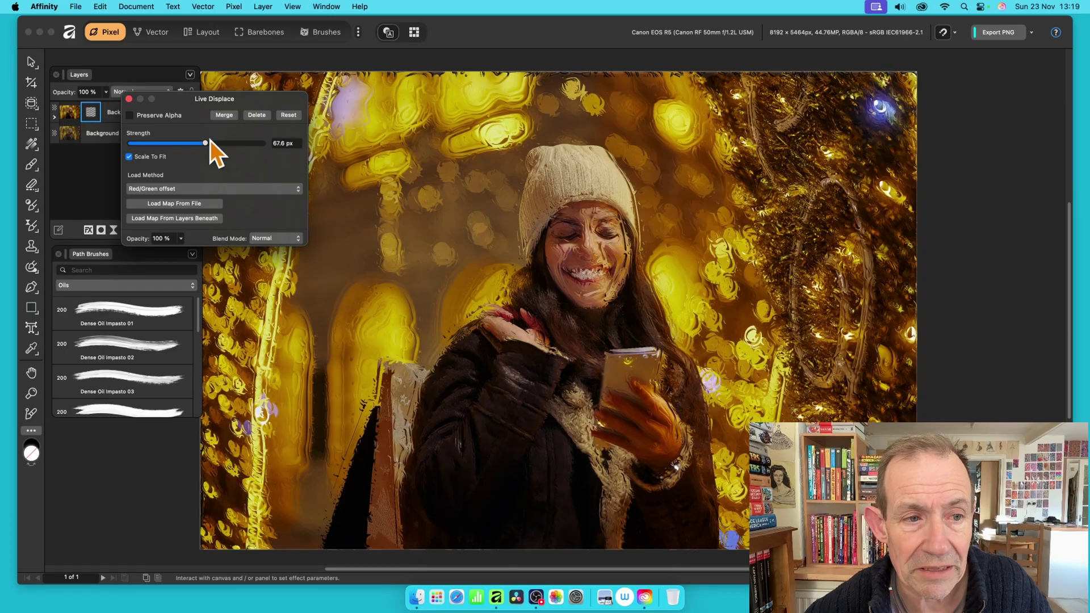
left_click_drag(207, 142, 210, 144)
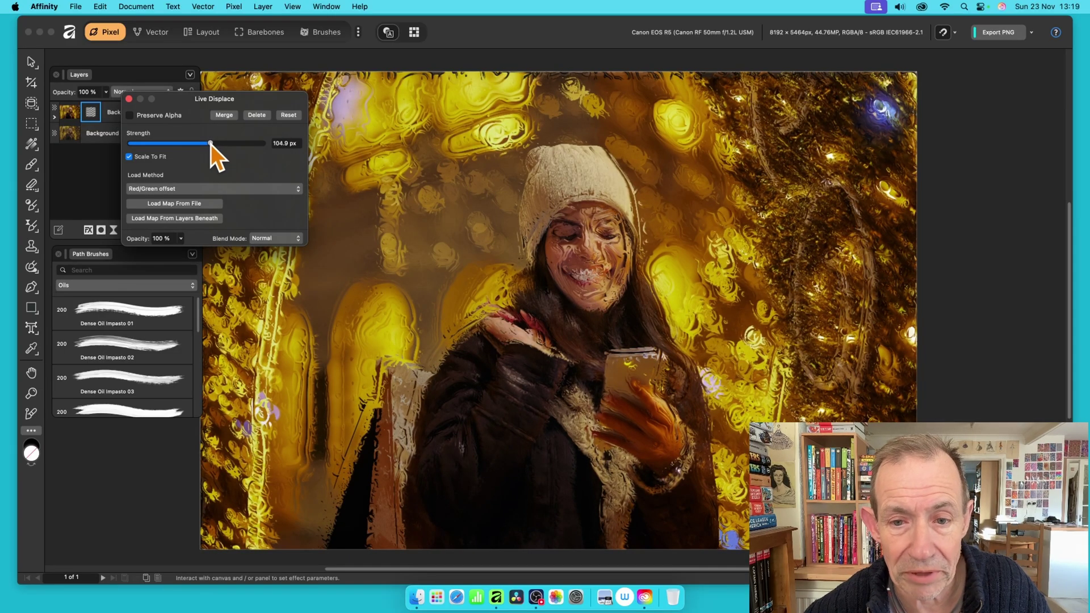
left_click(283, 238)
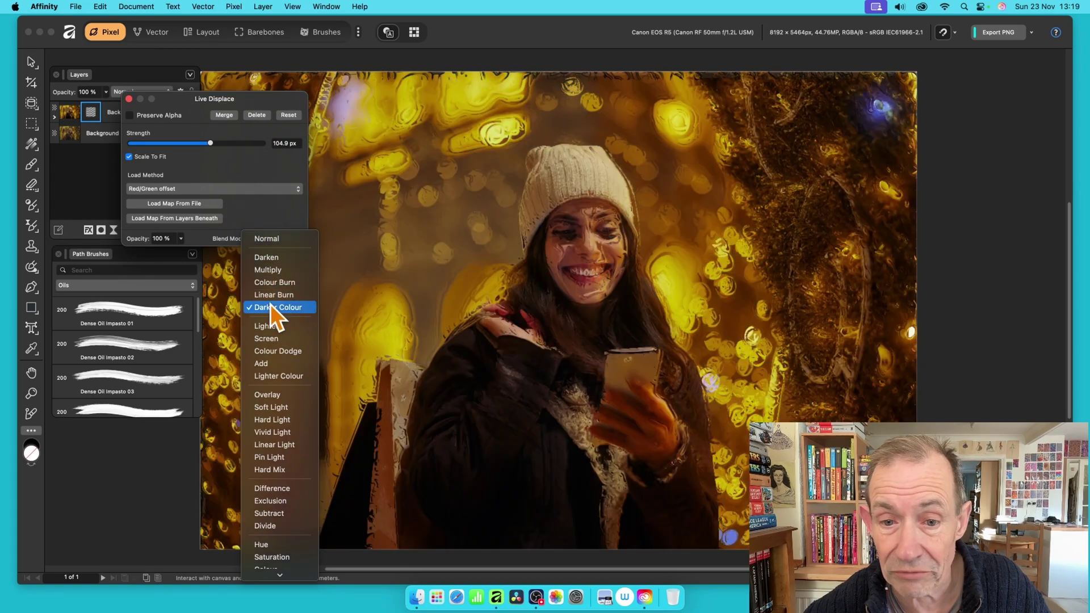
left_click(261, 206)
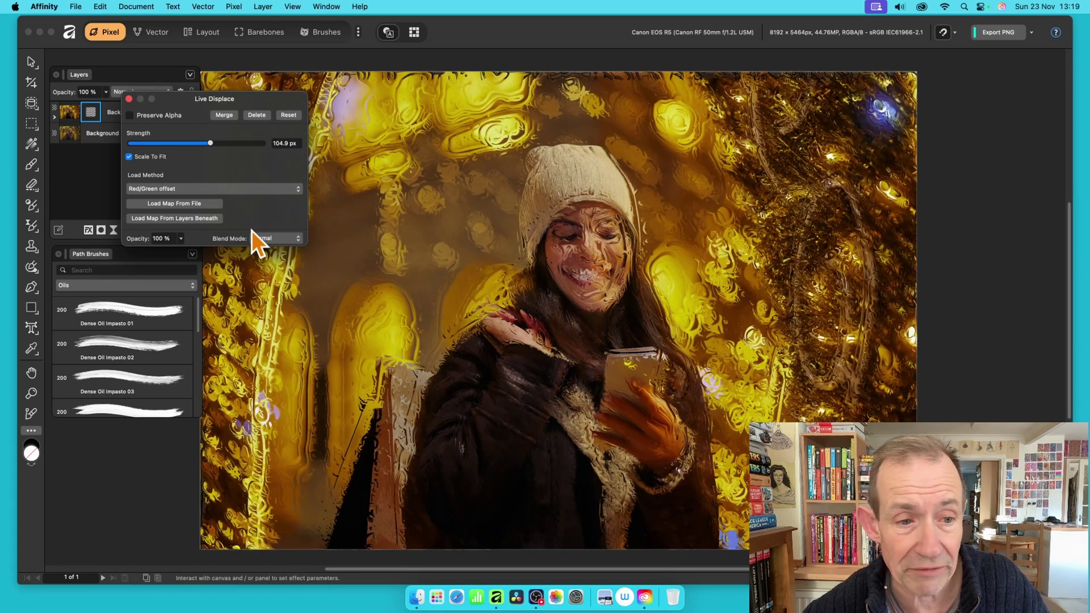
Set the live Displace filter's blend mode to Overlay and close its settings
left_click(265, 241)
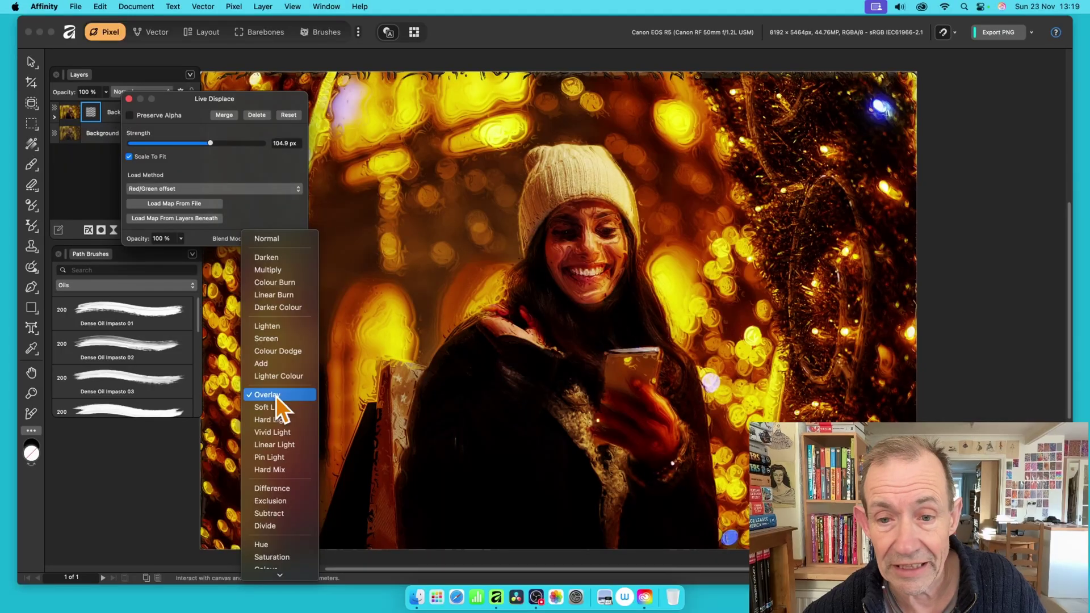
left_click(276, 395)
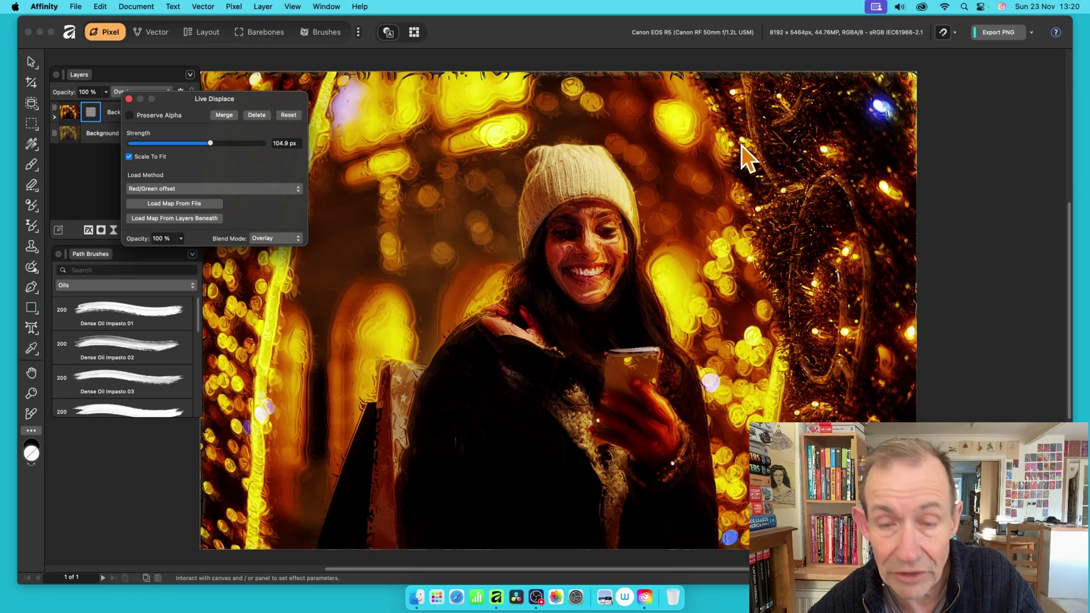
left_click(128, 99)
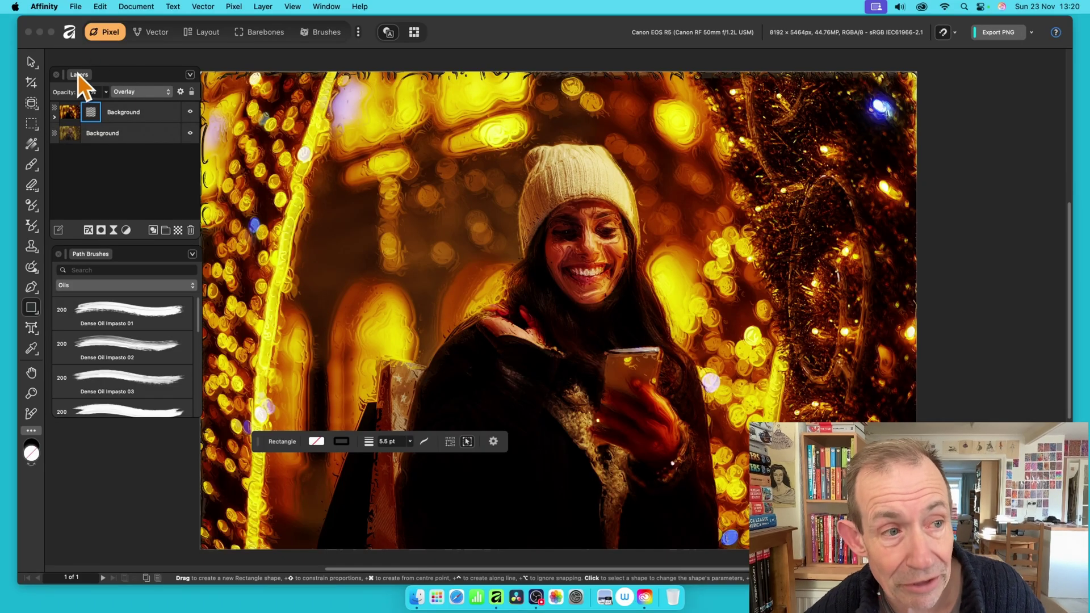
Expand the photo layer, reopen the nested Displacement Map filter's settings and move them beside the woman
left_click(54, 117)
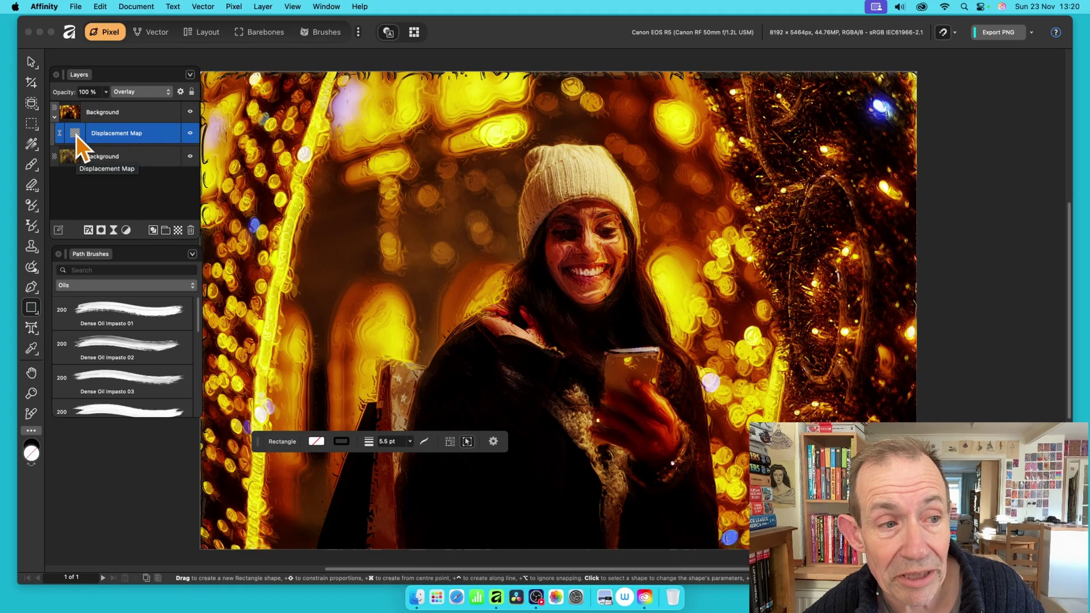
left_click(76, 135)
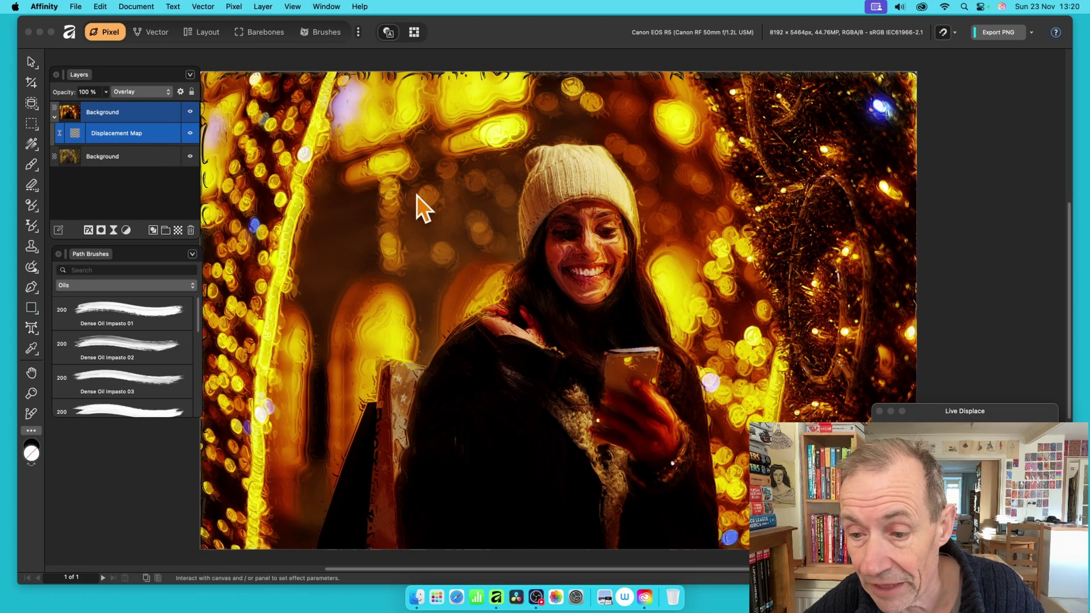
left_click_drag(981, 412, 436, 209)
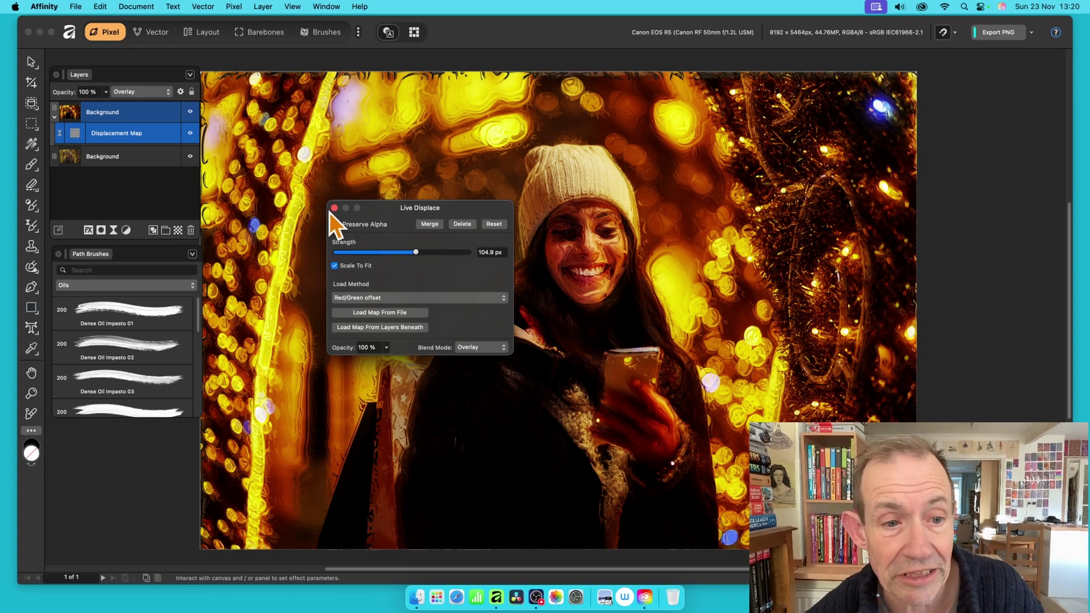
key("m")
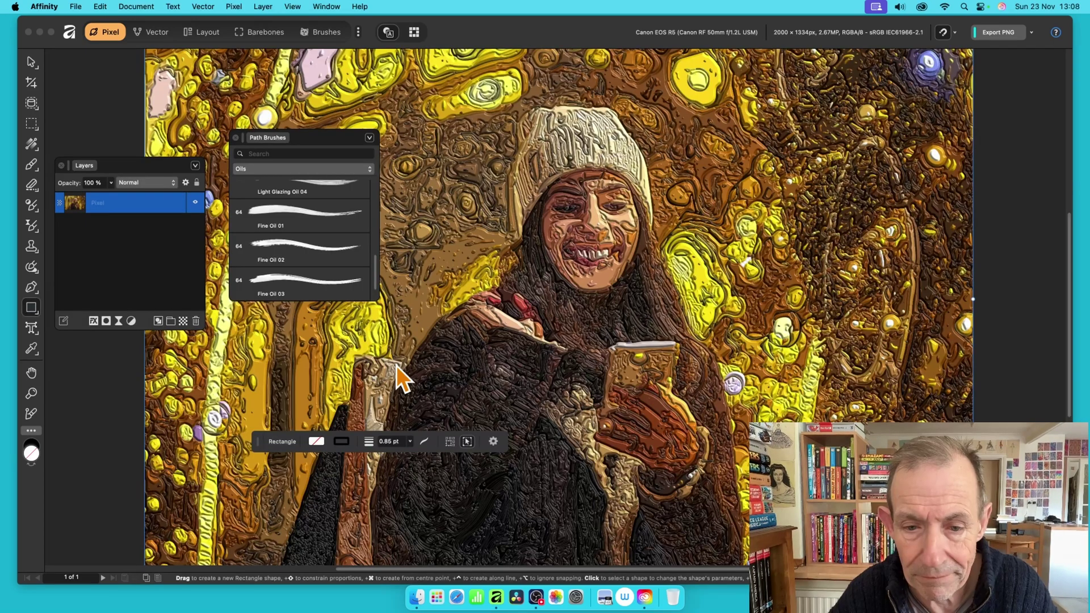